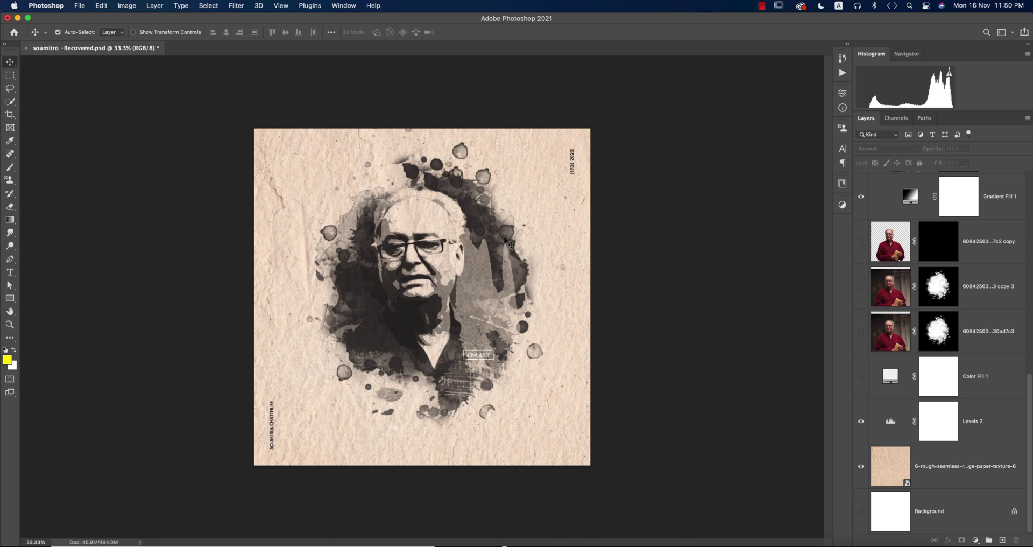
Start a new document from the 1200 × 1200 px preset
click(79, 5)
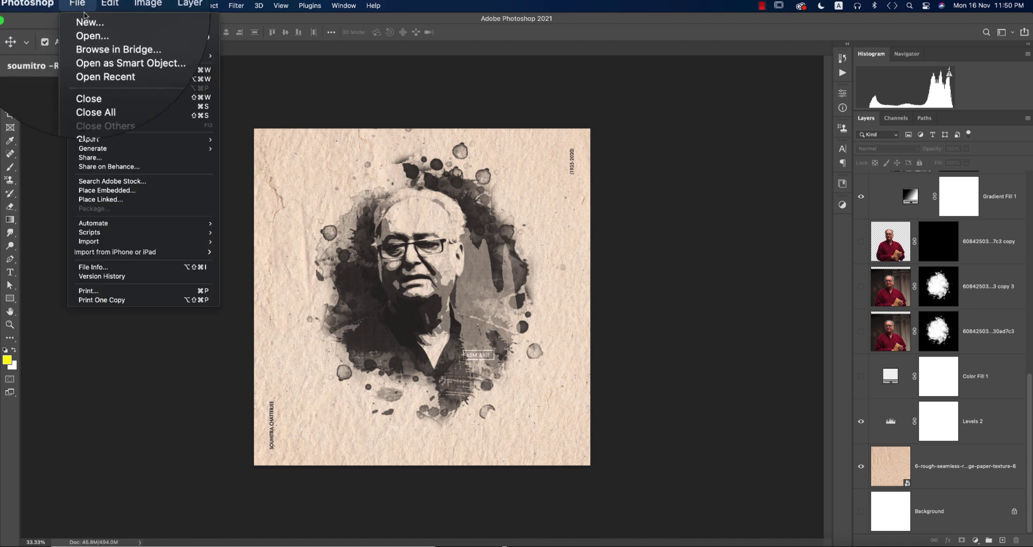
click(498, 117)
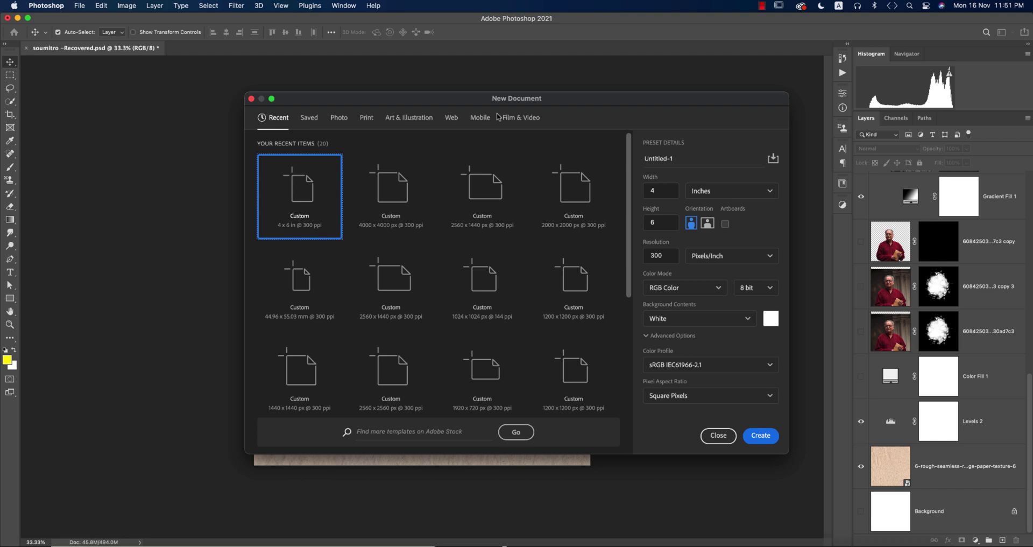
click(380, 206)
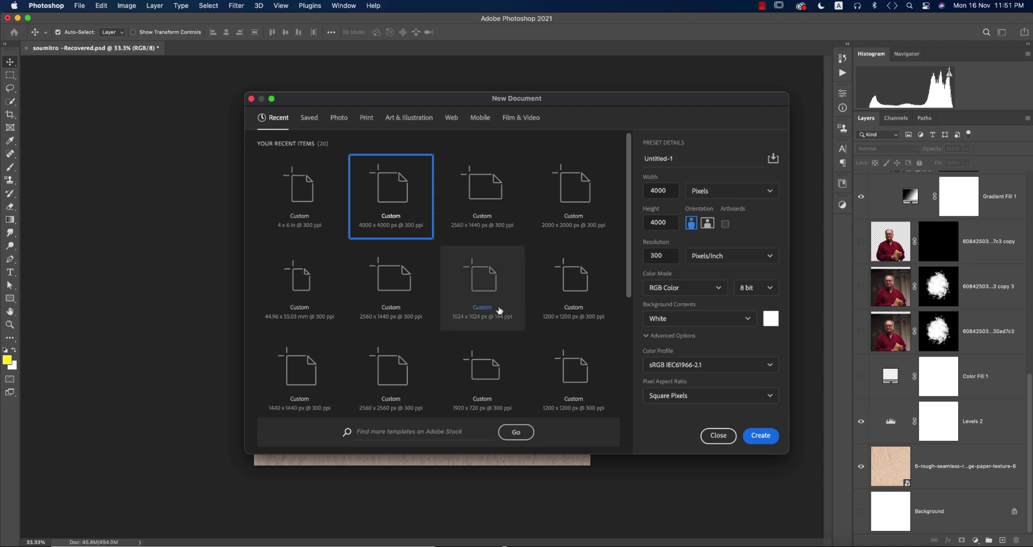
scroll(500, 310, down, 1)
click(612, 276)
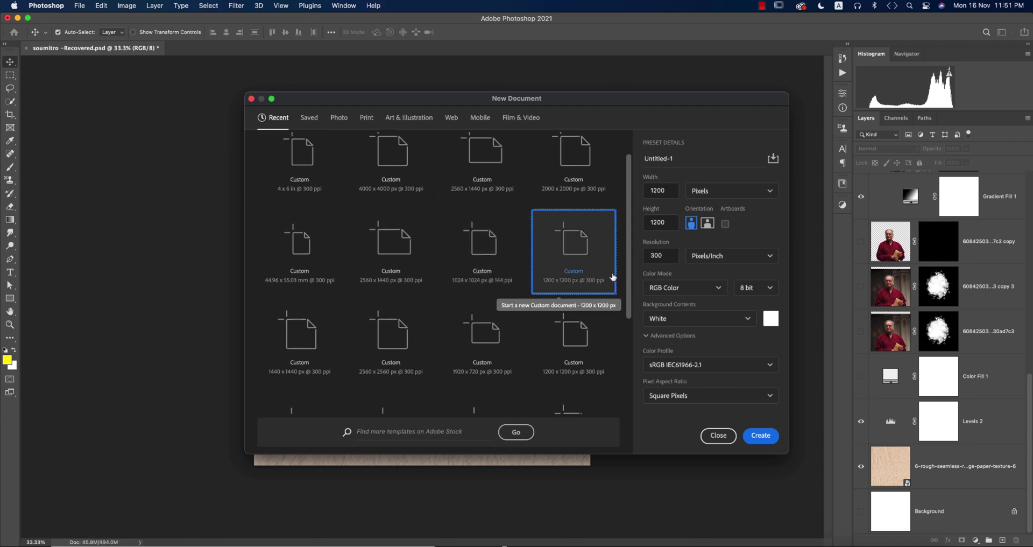
Name the document 'color portrait' and create the blank 300 ppi canvas
double_click(668, 219)
double_click(672, 195)
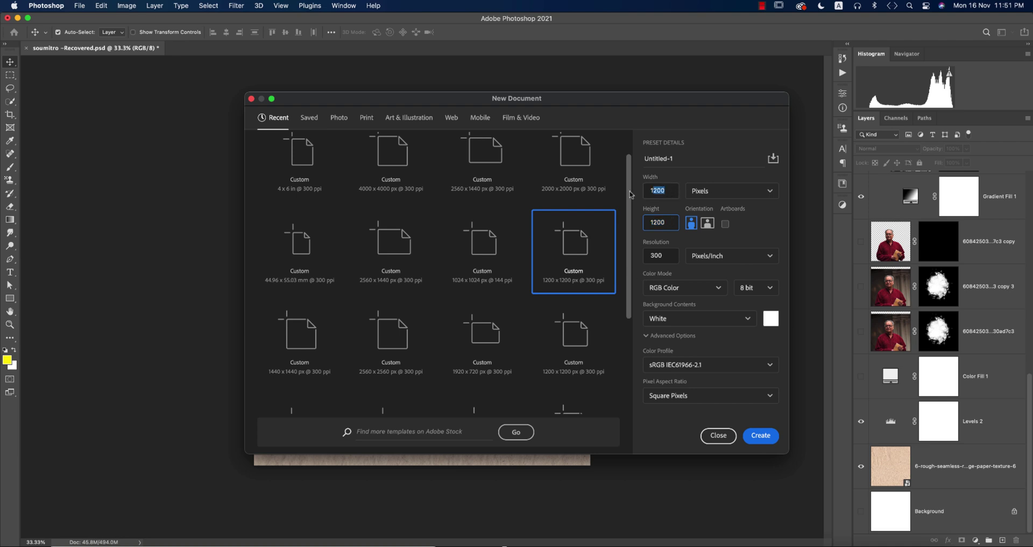
double_click(691, 159)
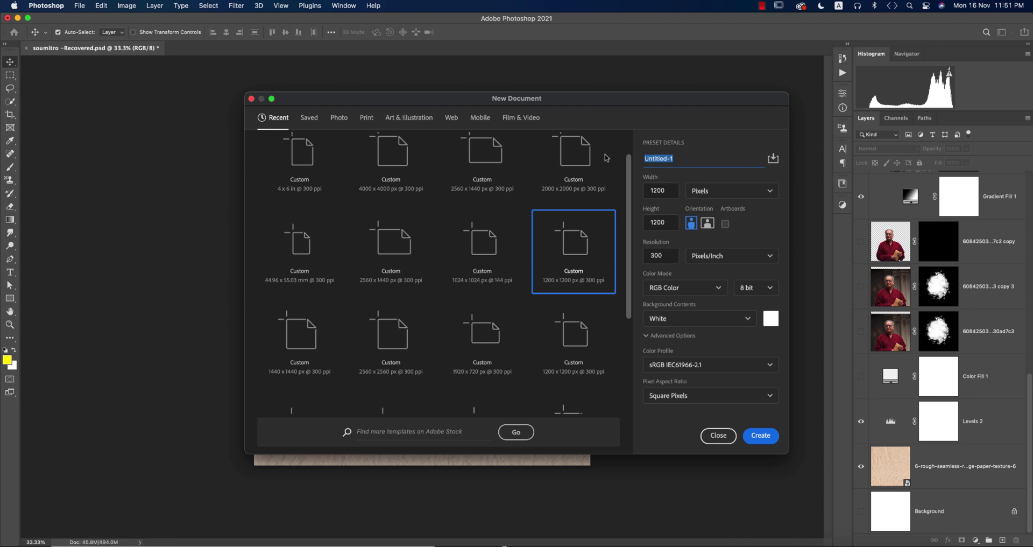
text(color c)
click(761, 434)
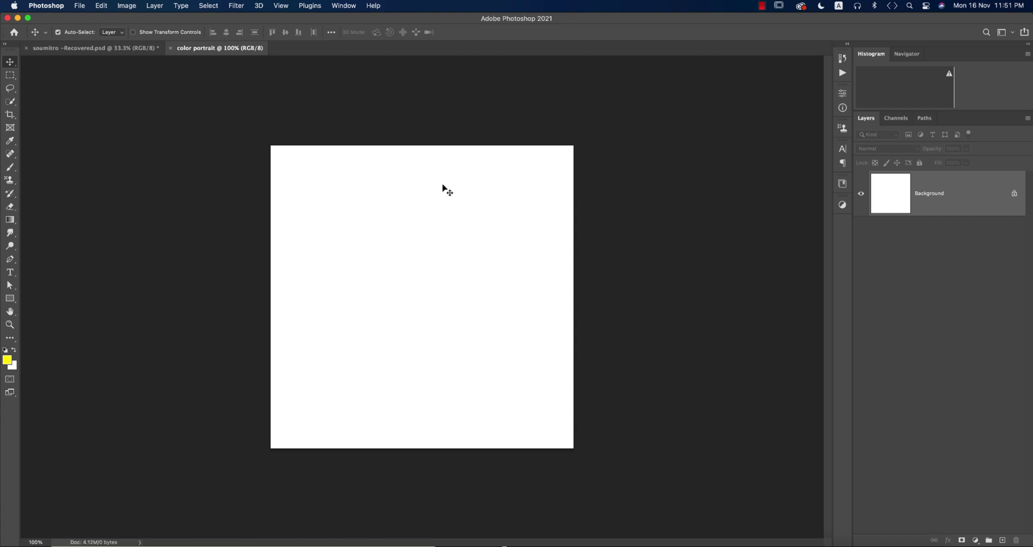
click(80, 6)
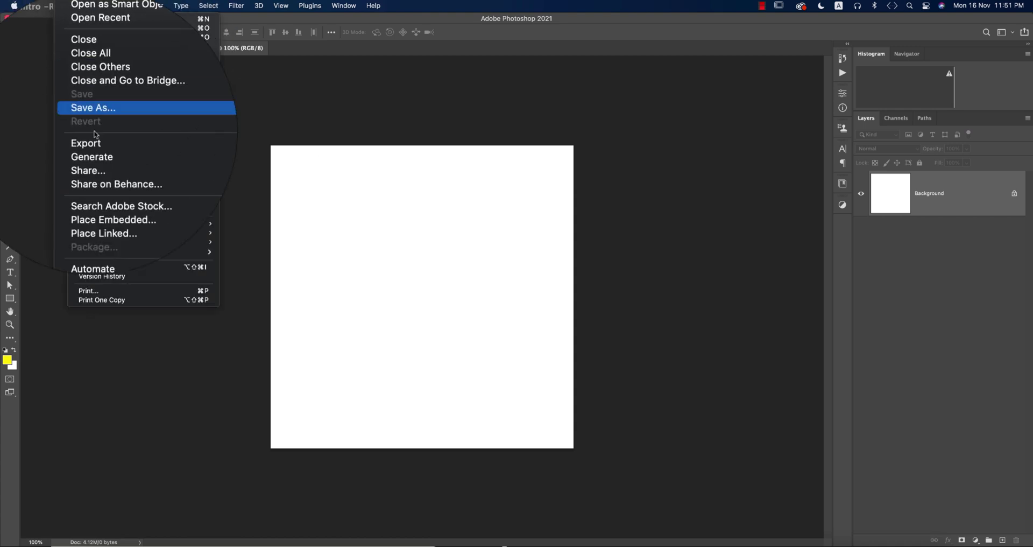
Place the rough vintage paper texture image as an embedded layer
click(102, 193)
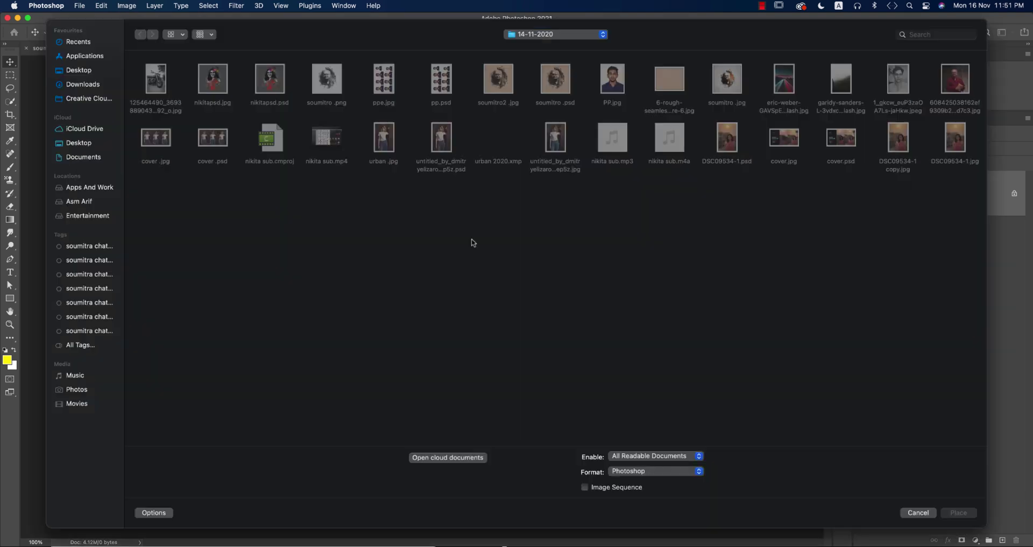
click(665, 87)
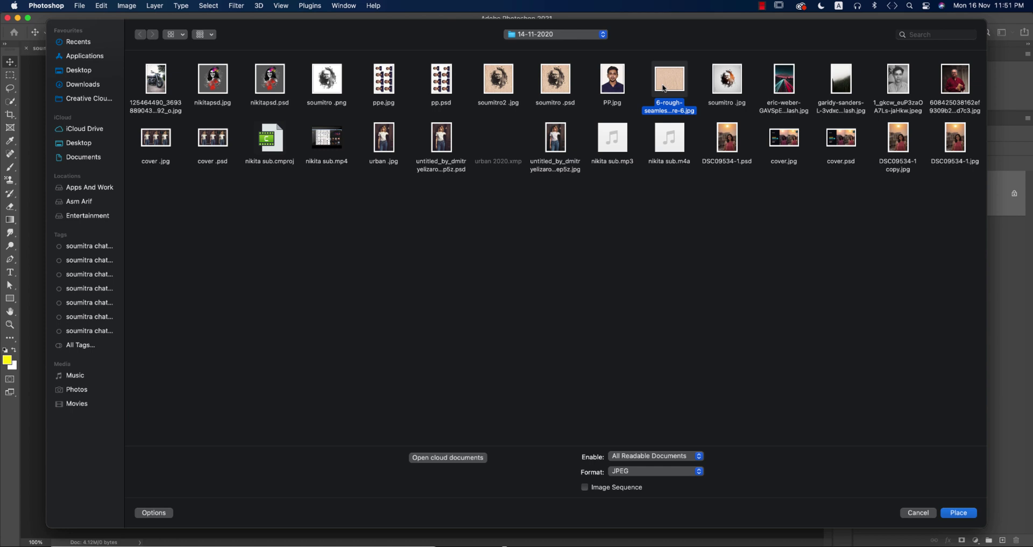
click(959, 513)
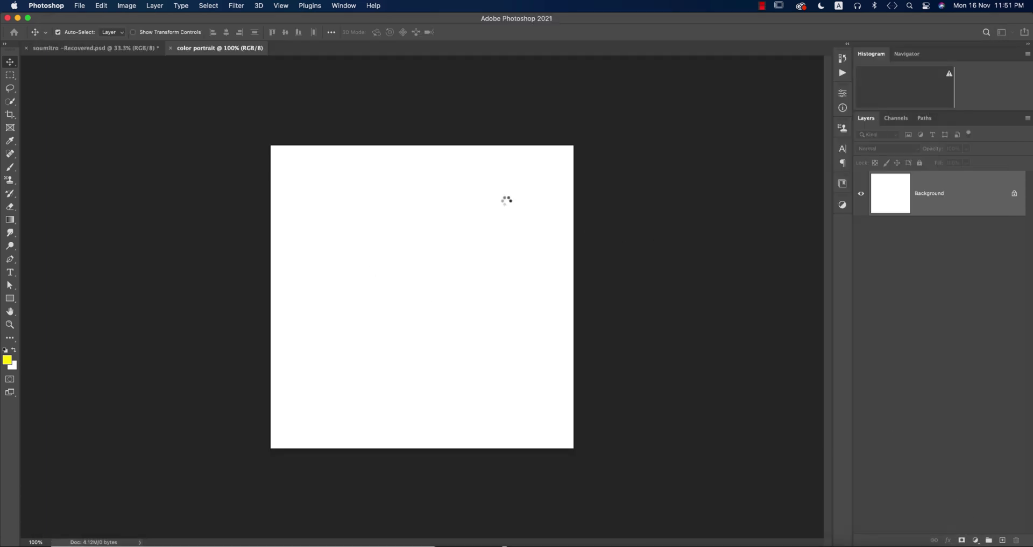
Rotate the texture about 165 degrees and enlarge it to cover the whole canvas
drag(422, 176, 423, 145)
drag(422, 419, 422, 456)
drag(636, 298, 261, 285)
drag(420, 144, 423, 123)
drag(493, 249, 441, 255)
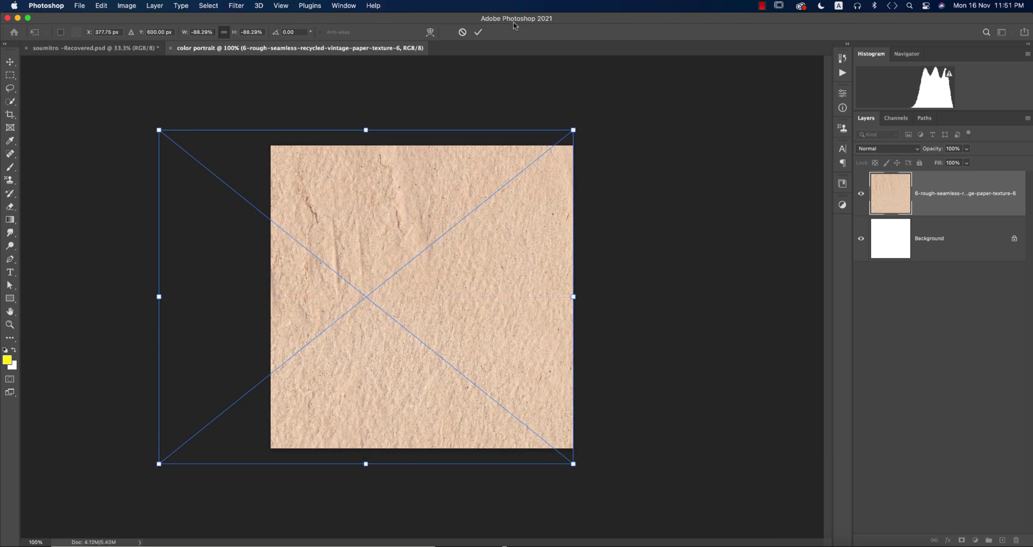
click(478, 33)
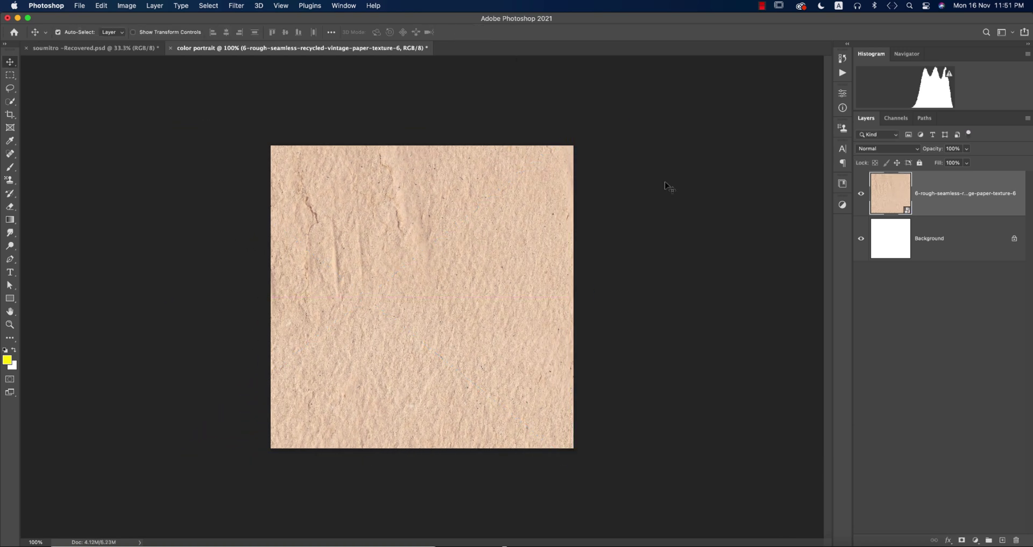
right_click(918, 204)
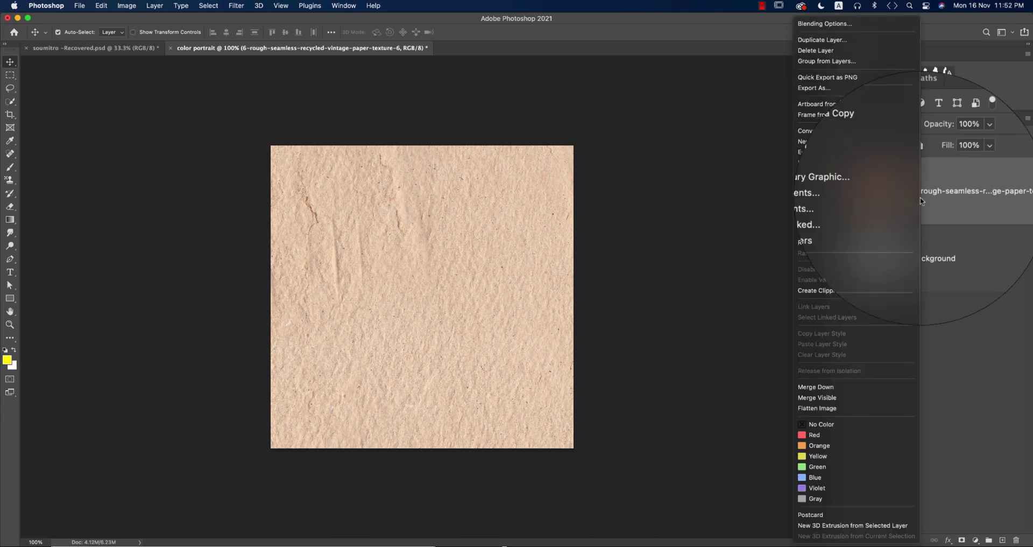
Rasterize the paper texture and apply Camera Raw: Exposure -0.45, Vibrance -32, Blacks +65
click(828, 240)
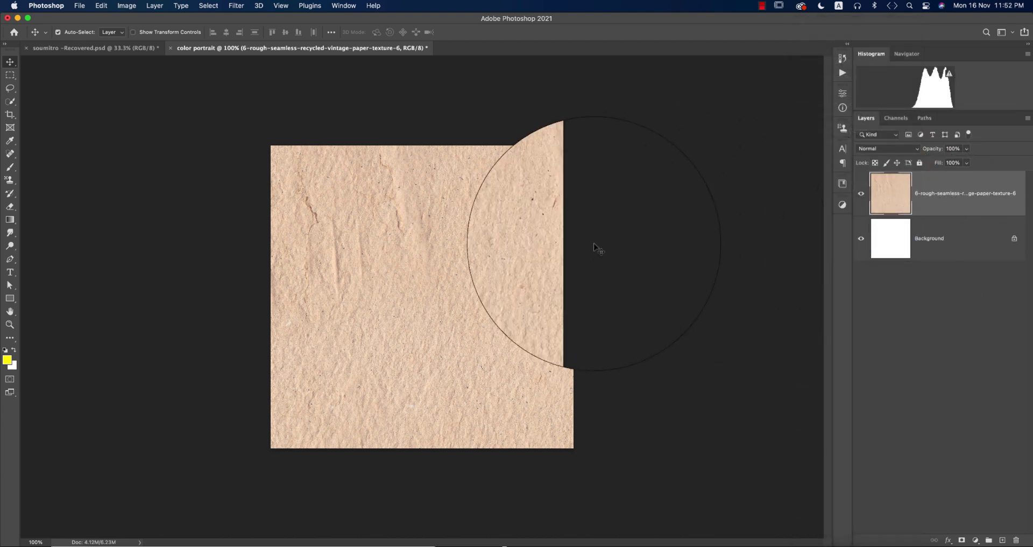
click(241, 8)
click(252, 83)
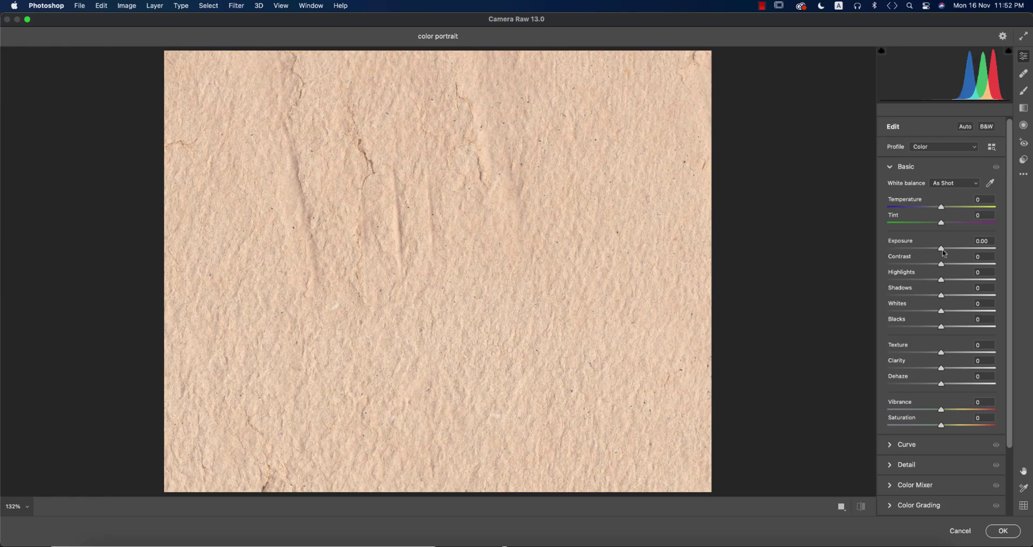
drag(942, 251, 937, 251)
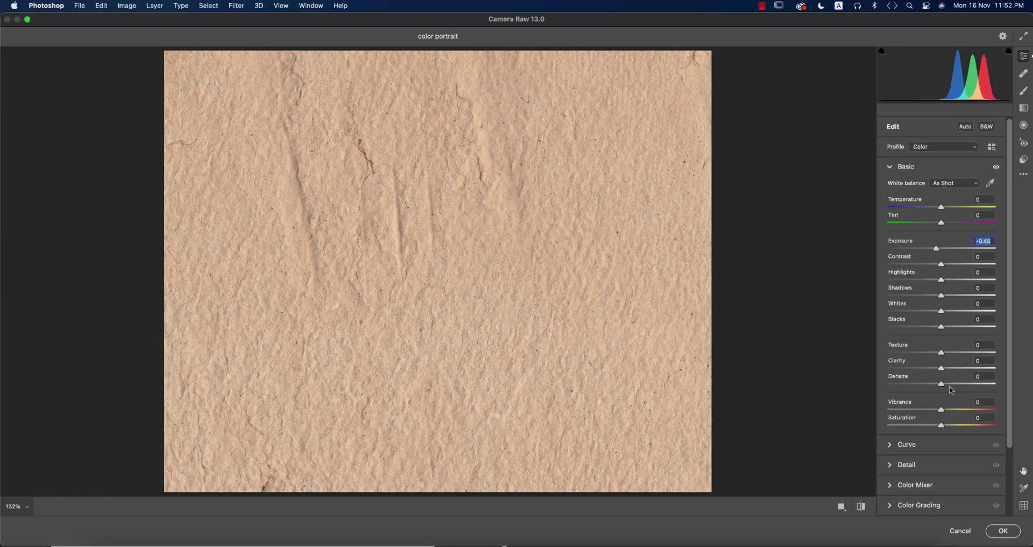
drag(943, 408, 926, 411)
drag(941, 326, 977, 330)
click(1011, 536)
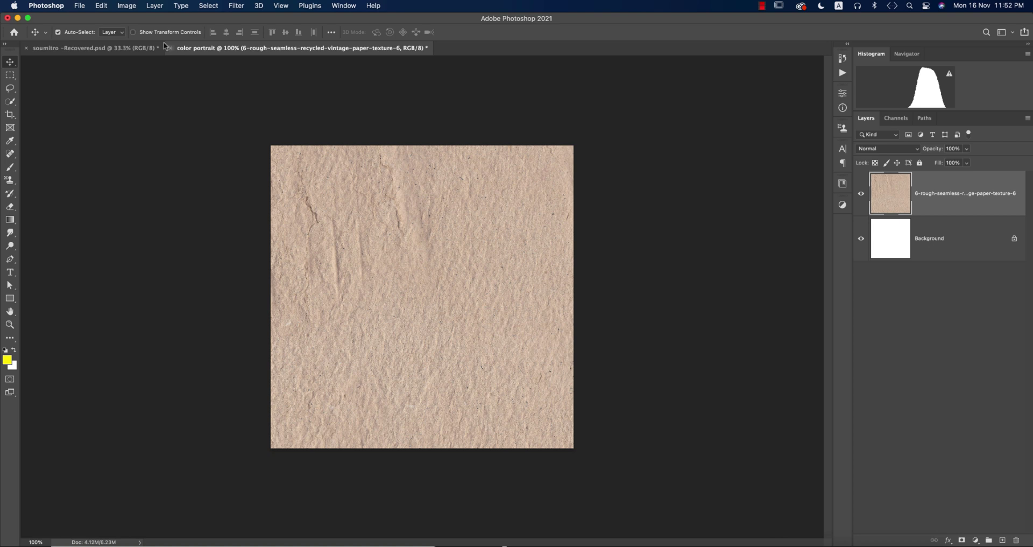
click(80, 7)
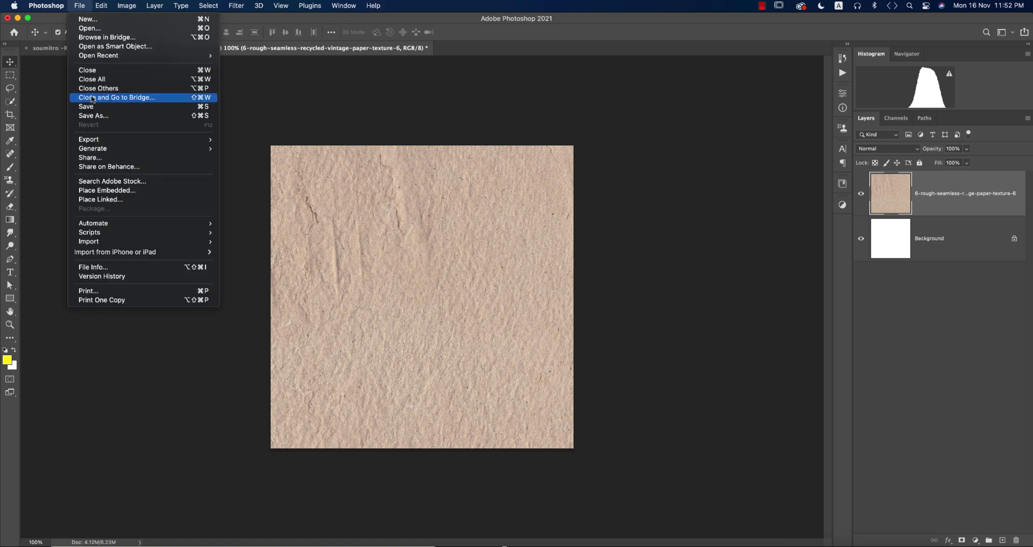
Place the red-shirted portrait photo as an embedded layer at its default size
click(110, 191)
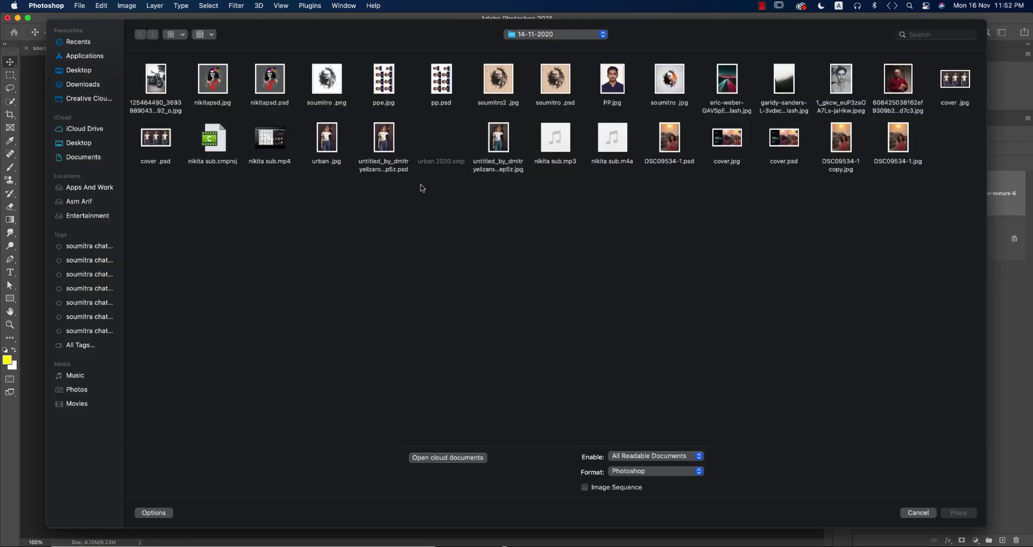
click(948, 95)
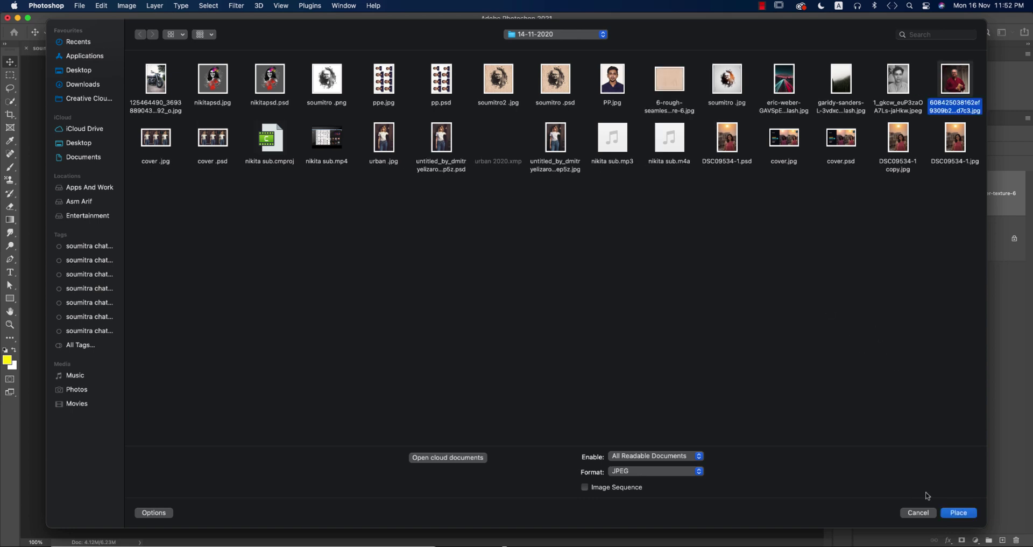
click(958, 514)
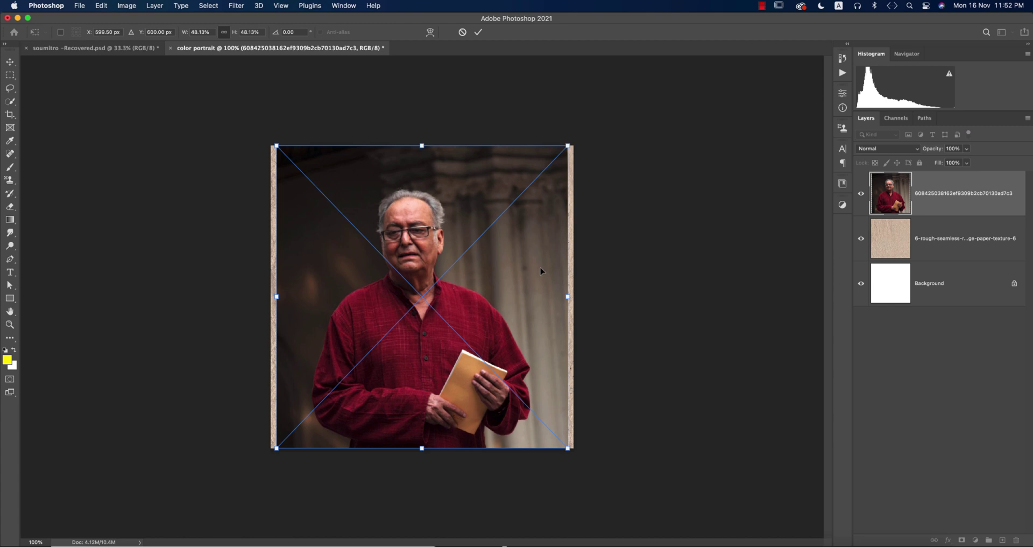
key(Return)
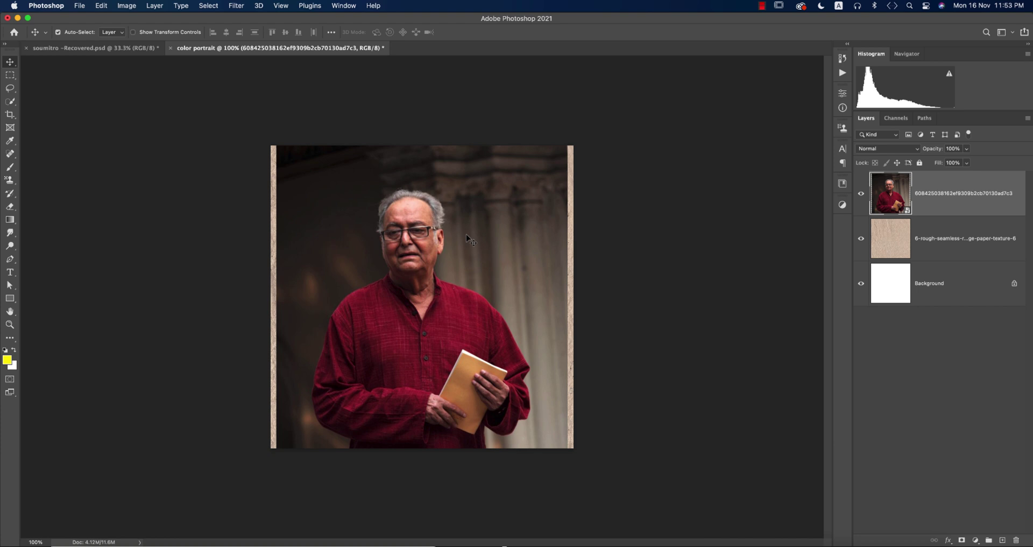
Rasterize the portrait and give it an inverted black layer mask that hides it
right_click(946, 184)
click(856, 242)
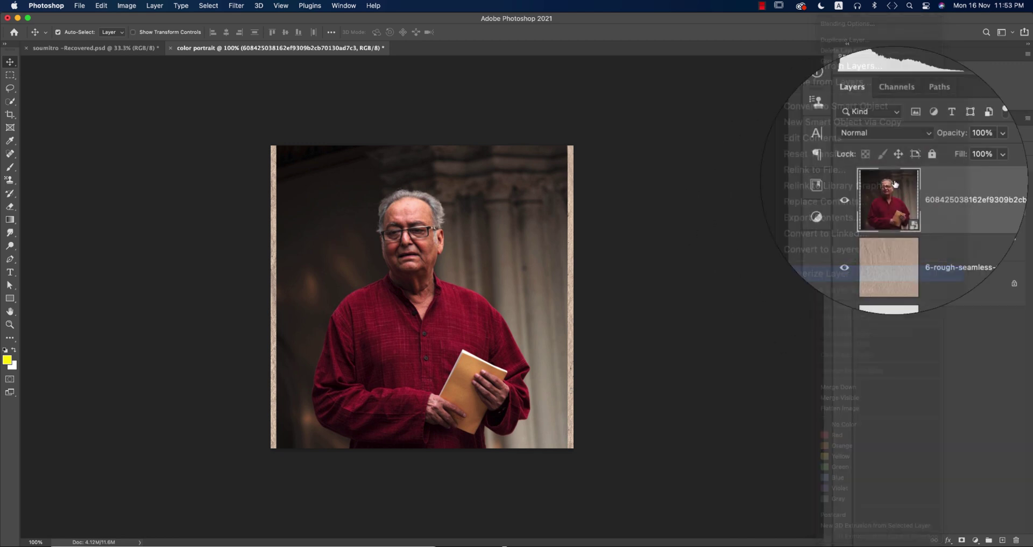
click(961, 539)
key(super+i)
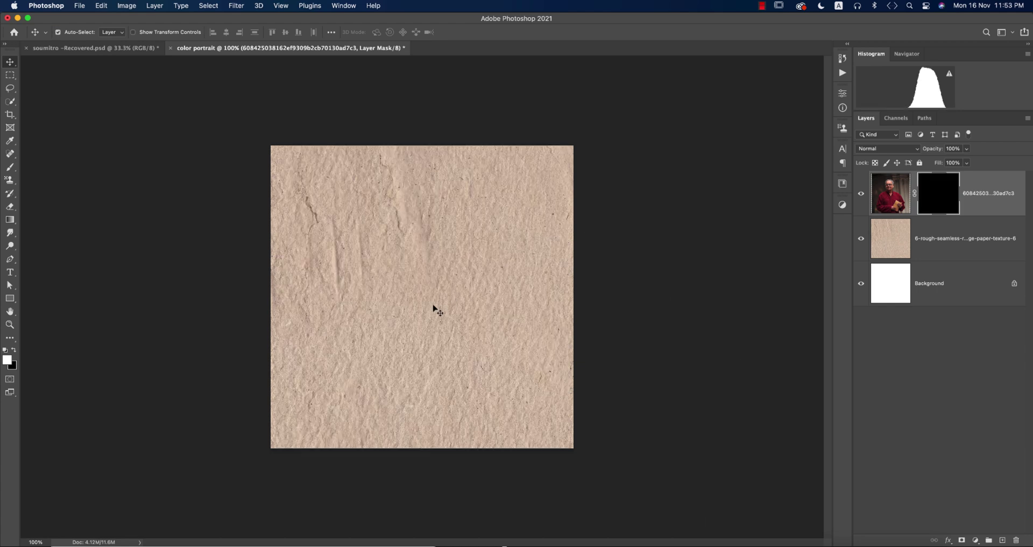
Switch to the Brush tool and select the 367 px splatter brush preset
click(10, 167)
right_click(462, 262)
click(546, 344)
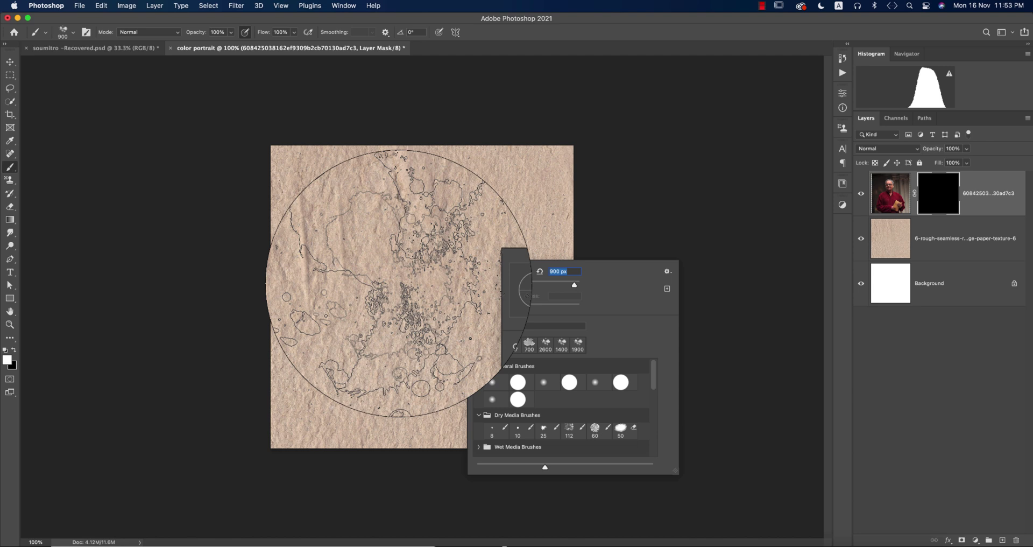
scroll(584, 396, down, 5)
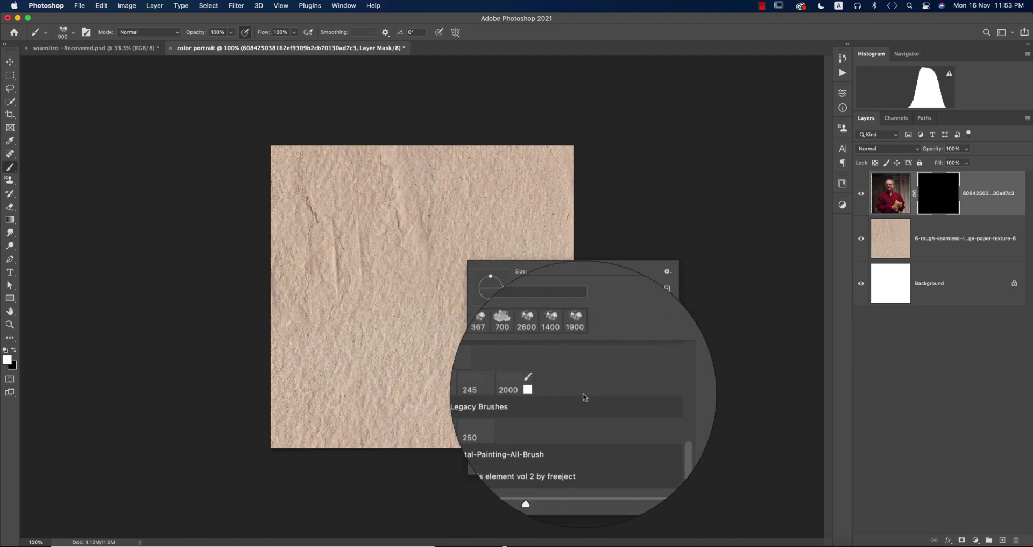
scroll(583, 397, up, 5)
right_click(490, 370)
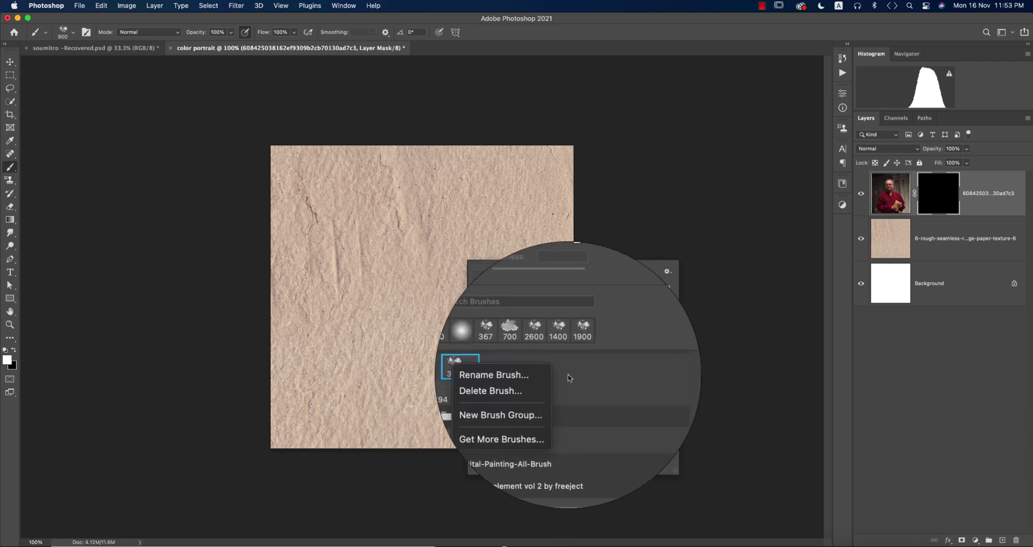
click(568, 377)
click(491, 369)
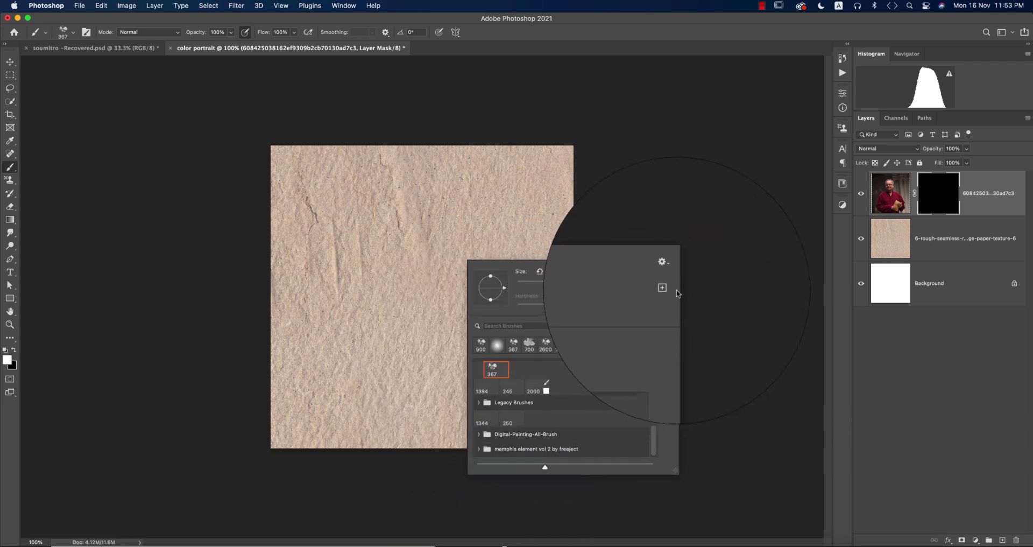
click(662, 262)
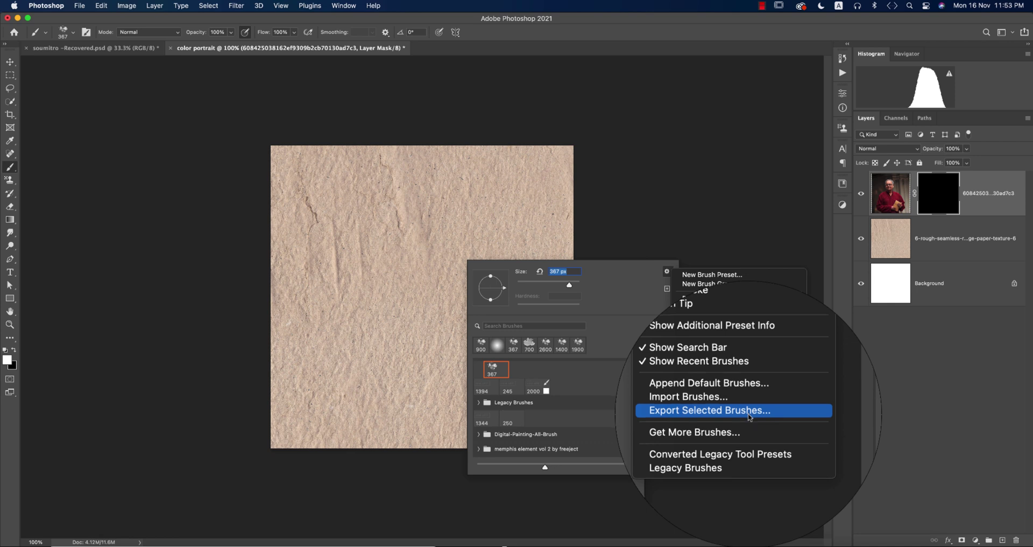
Export the selected splatter brush as 'water color.abr' in Apps And Work > 14-11-2020
click(750, 416)
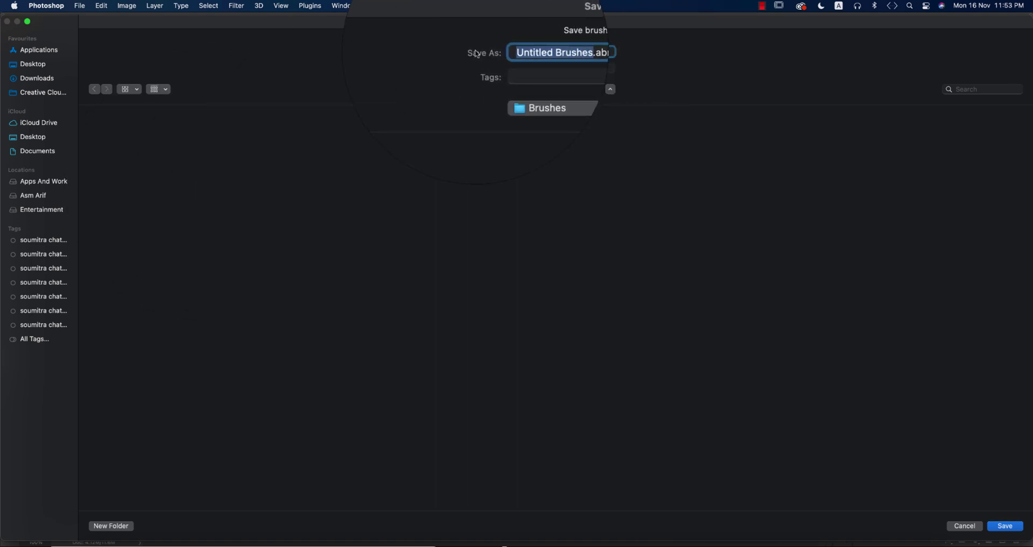
text(water color)
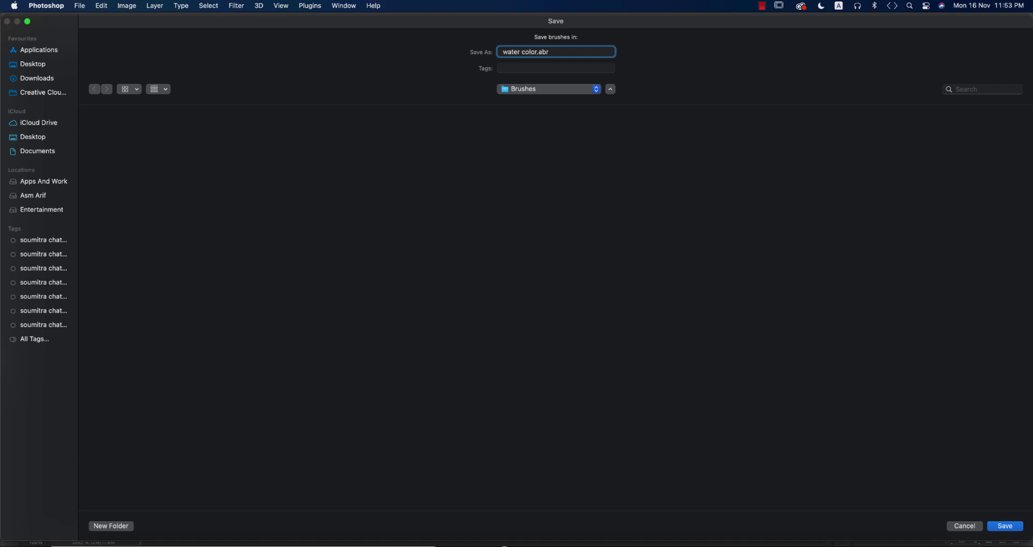
drag(548, 52, 533, 50)
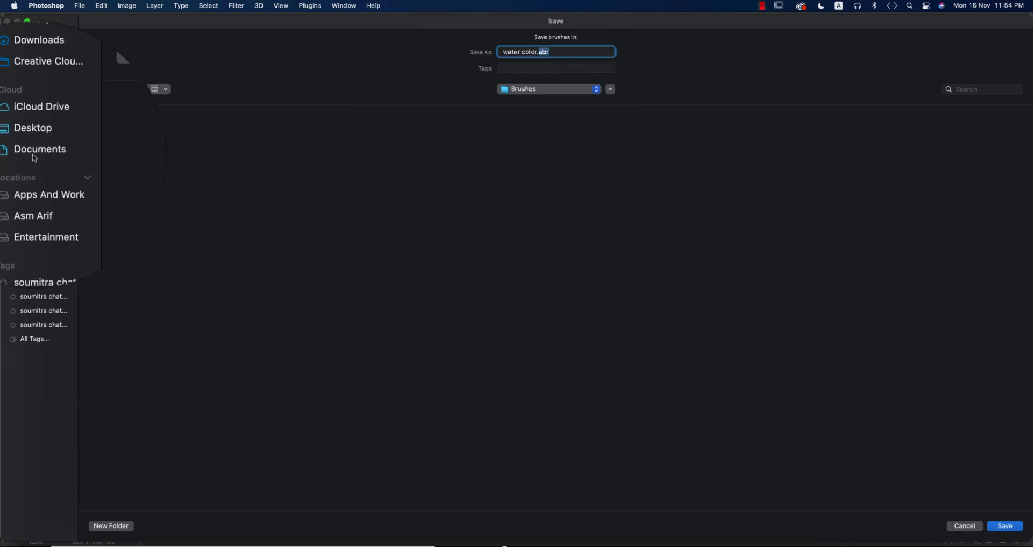
click(39, 179)
click(125, 136)
double_click(128, 136)
click(1005, 525)
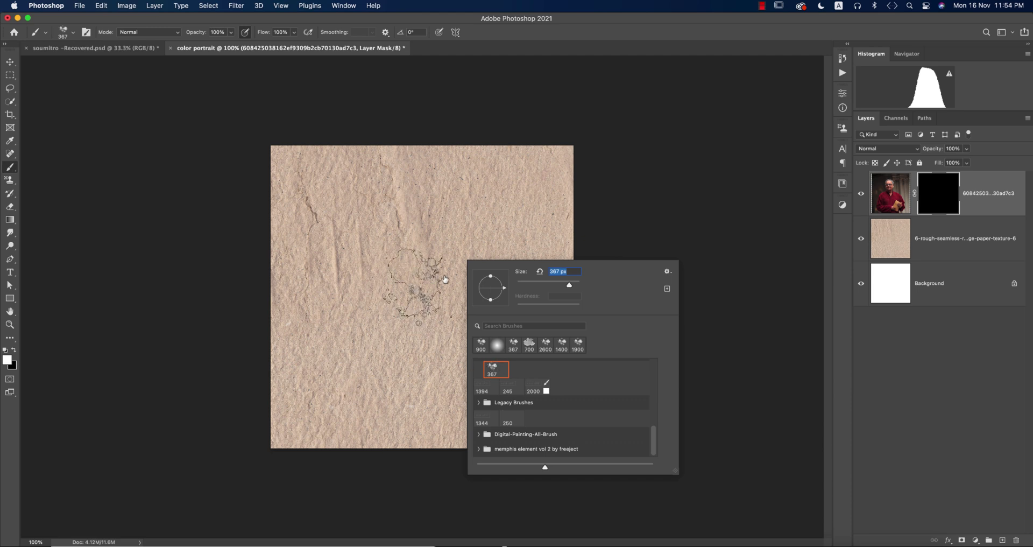
Paint splatters on the mask to reveal the face and red shirt, then nudge the portrait down-right
key(Return)
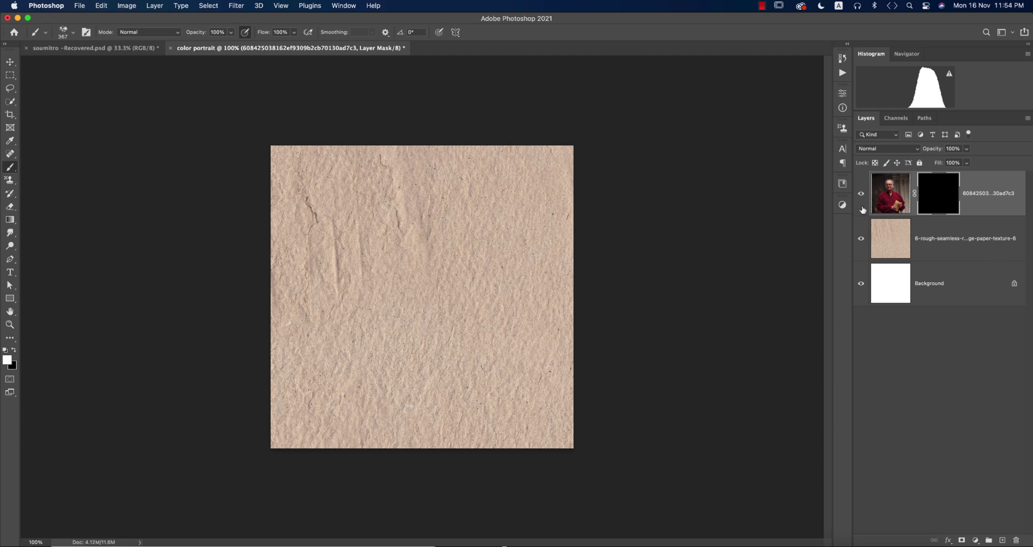
mouse_move(399, 278)
mouse_down()
mouse_move(406, 253)
mouse_move(411, 275)
mouse_move(444, 280)
mouse_move(414, 266)
mouse_move(396, 323)
mouse_move(431, 237)
mouse_move(409, 210)
mouse_move(474, 240)
mouse_move(414, 177)
mouse_move(355, 215)
mouse_move(366, 270)
mouse_move(387, 253)
mouse_move(452, 297)
mouse_move(441, 280)
mouse_move(355, 302)
mouse_move(469, 258)
mouse_up()
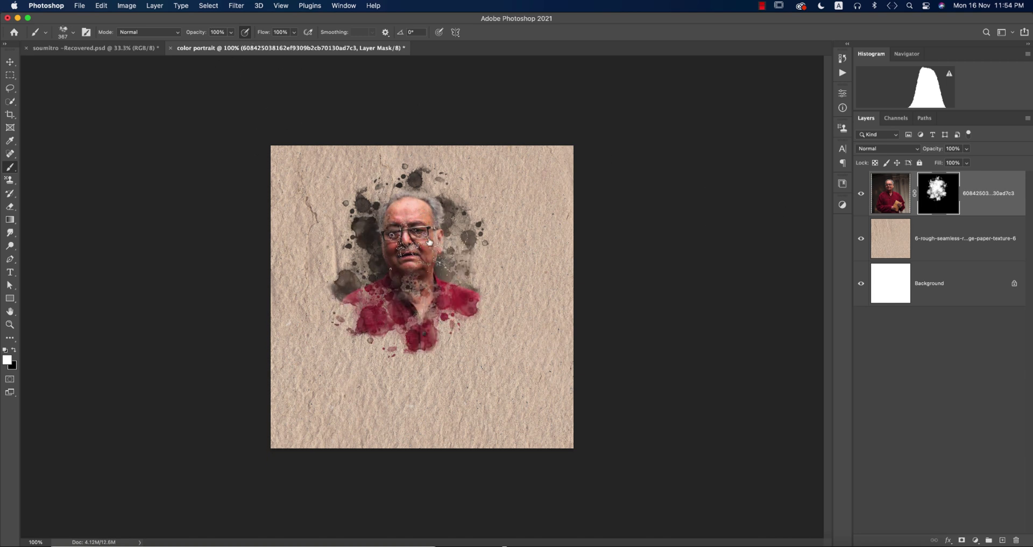
click(11, 63)
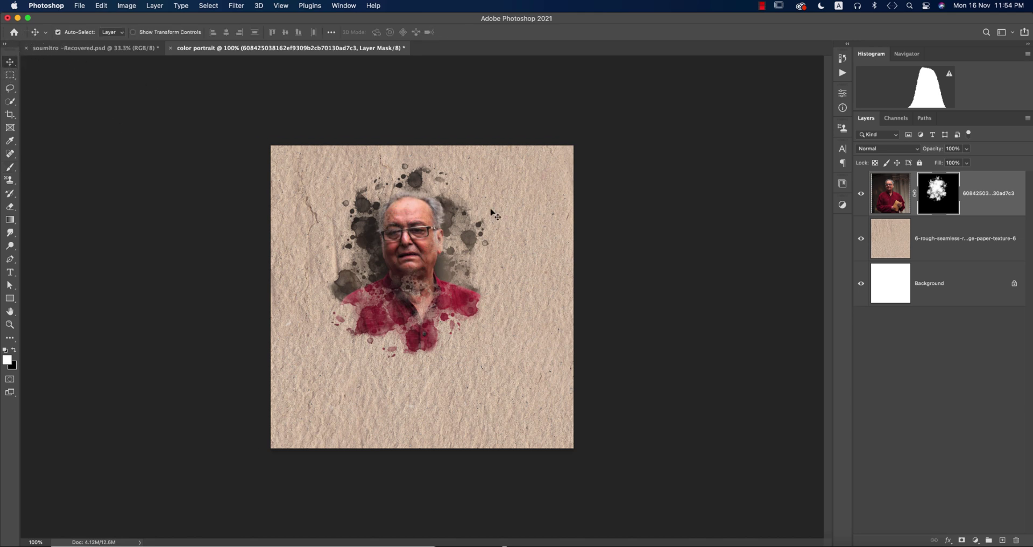
drag(427, 256, 434, 293)
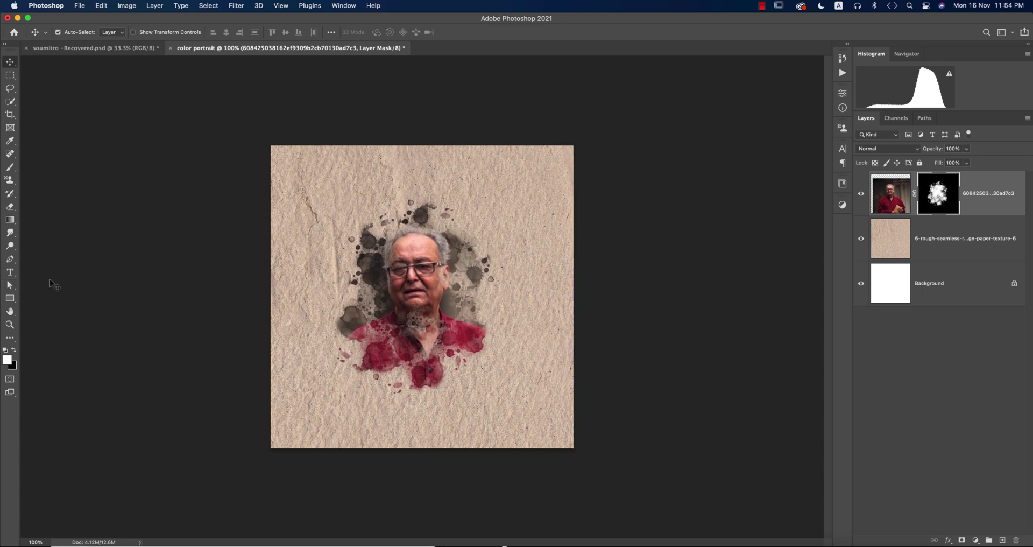
Apply the Filter Gallery Halftone Pattern with Size 1 and Contrast 5 to the portrait image
click(15, 350)
click(899, 193)
click(237, 6)
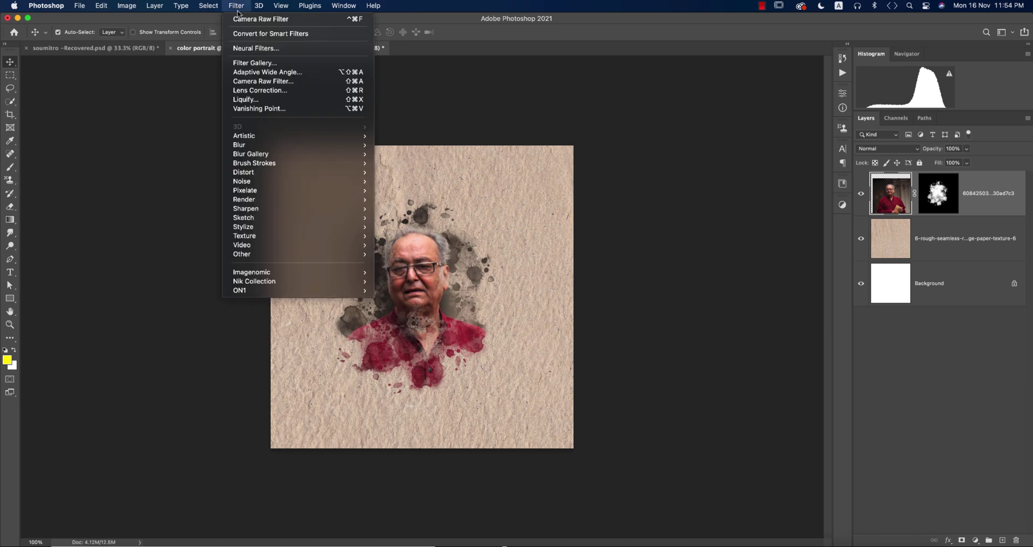
click(245, 63)
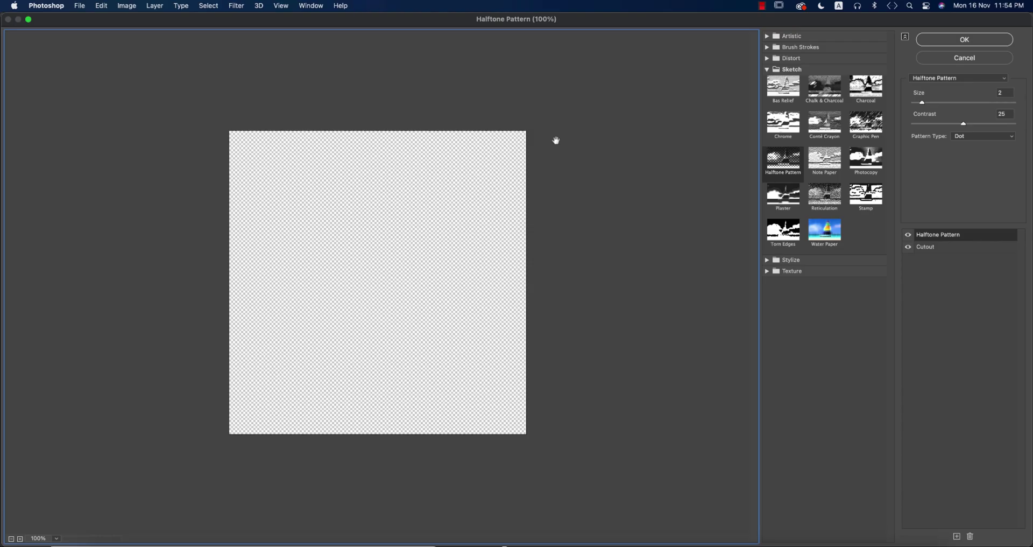
drag(922, 104, 928, 124)
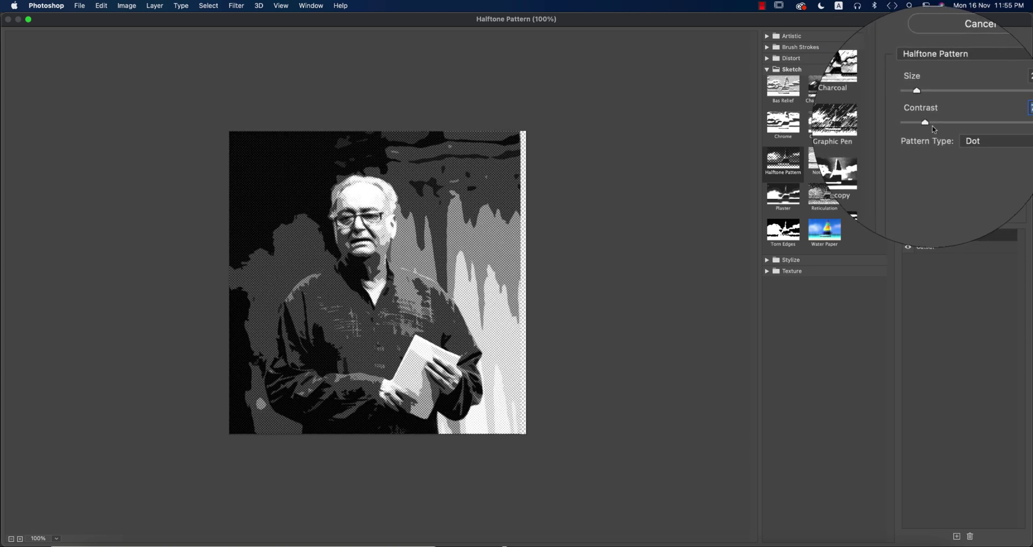
drag(922, 97, 914, 102)
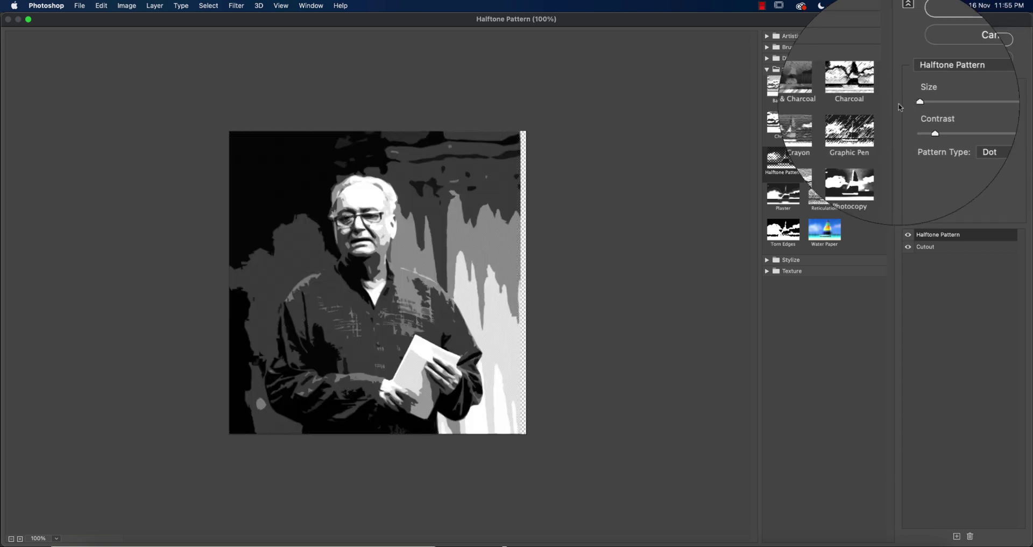
key(super+equal)
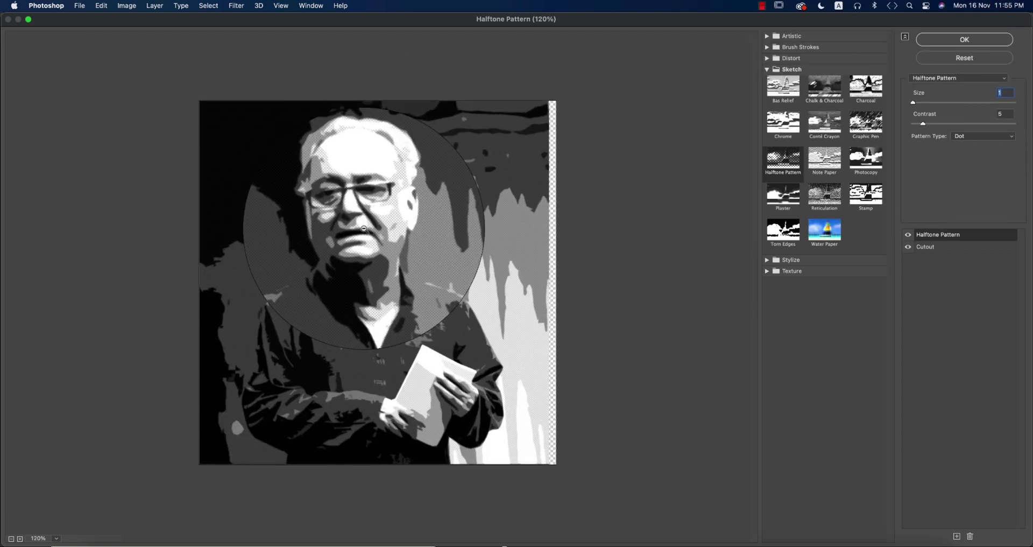
key(Return)
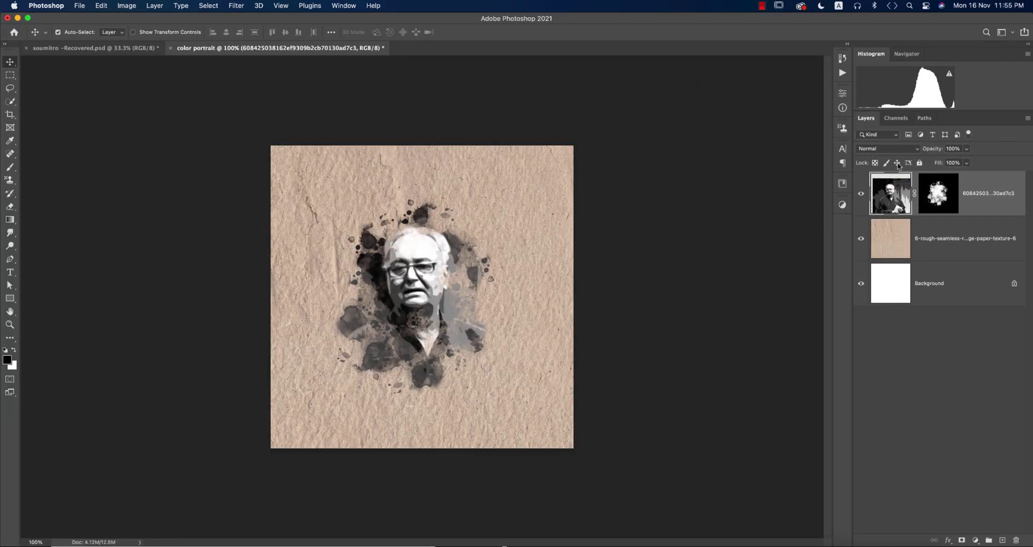
Set the portrait to Multiply and add a Brightness/Contrast adjustment at -30 above the paper
click(888, 149)
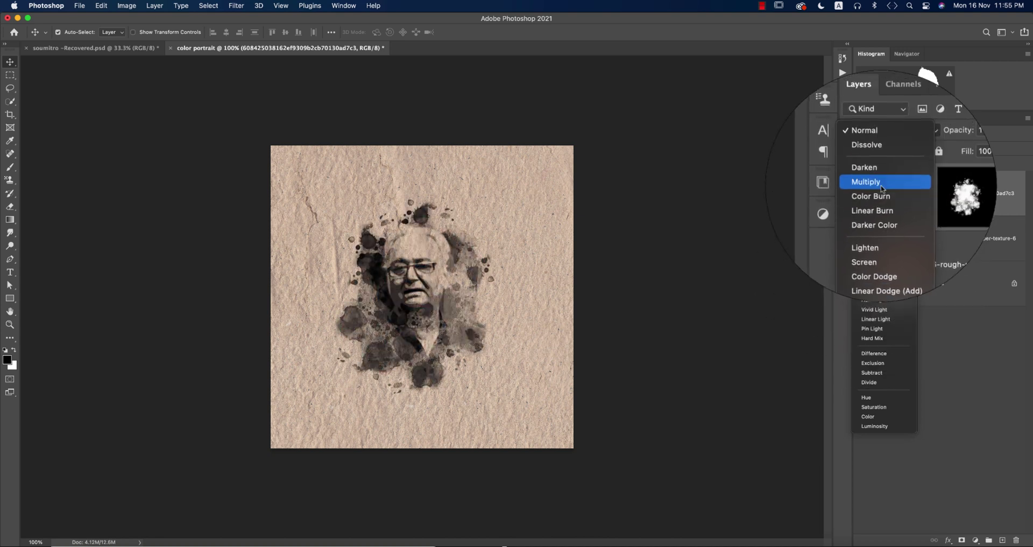
click(877, 183)
click(958, 238)
click(975, 539)
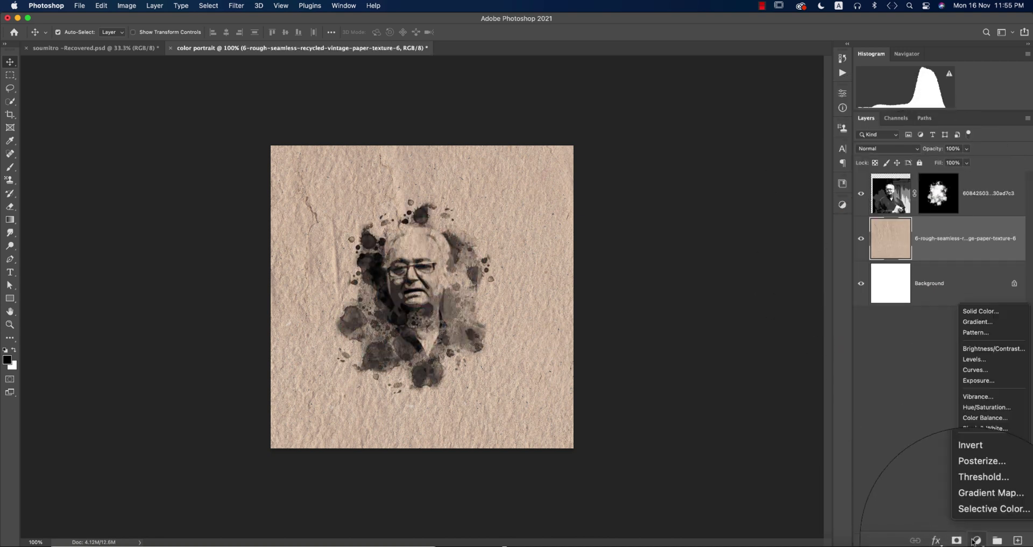
click(993, 348)
drag(778, 150, 764, 152)
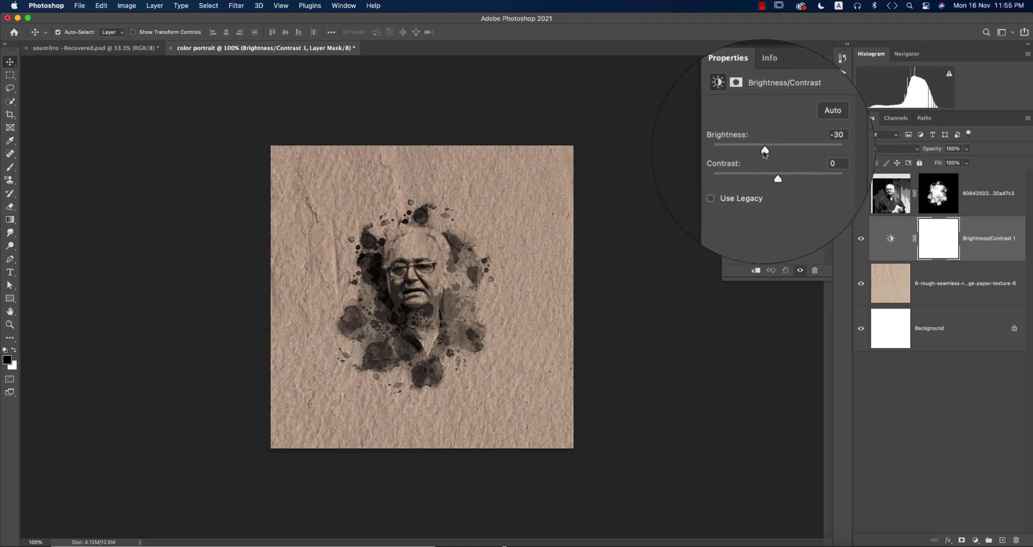
Hide the paper texture and shift the portrait slightly to the right
click(863, 253)
click(861, 283)
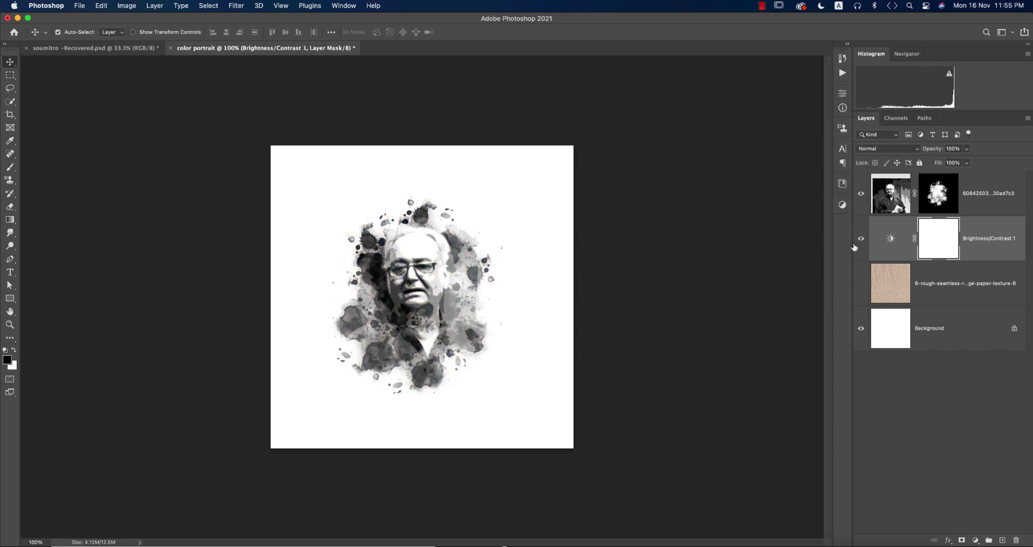
drag(412, 288, 425, 290)
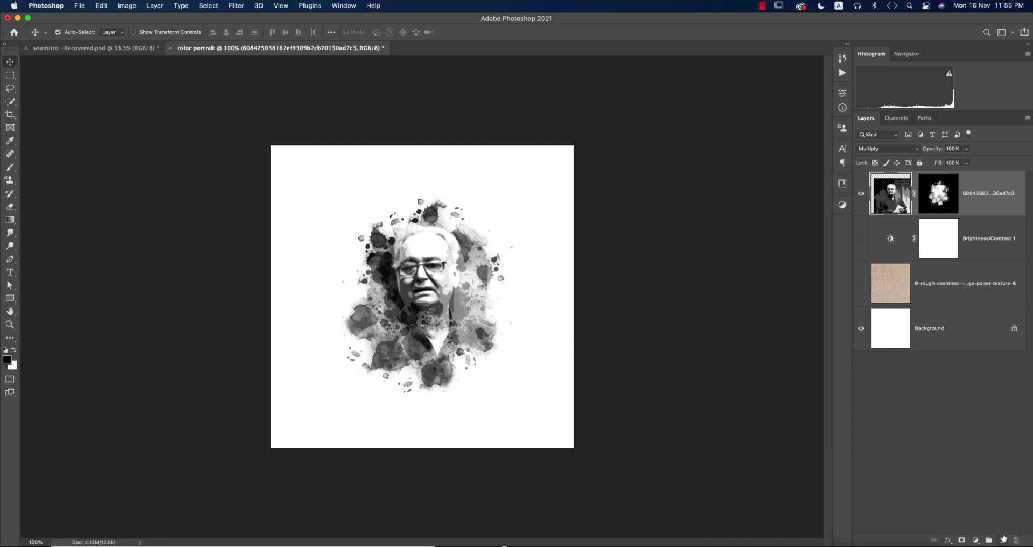
Add a new empty layer and set the foreground colour to bright orange
click(1002, 539)
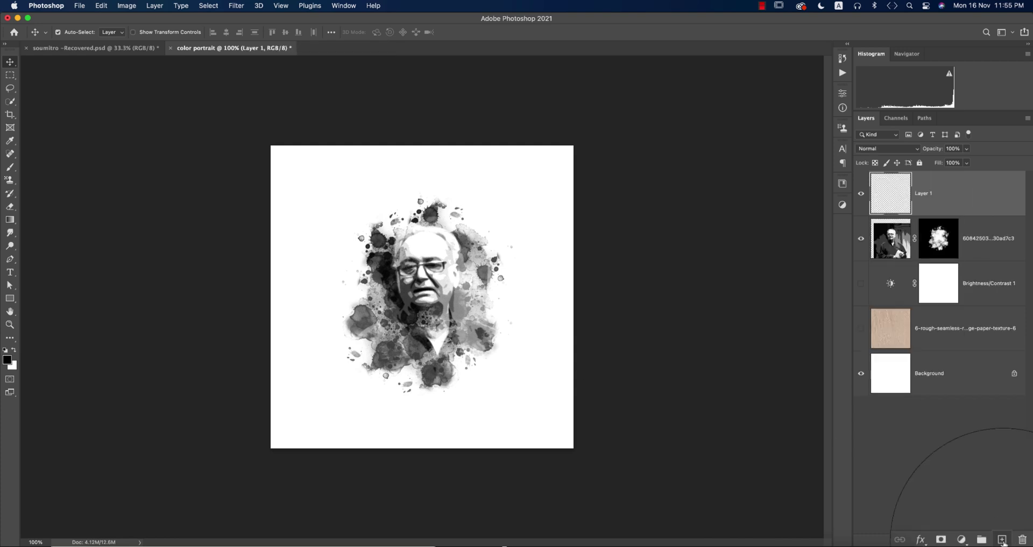
click(8, 360)
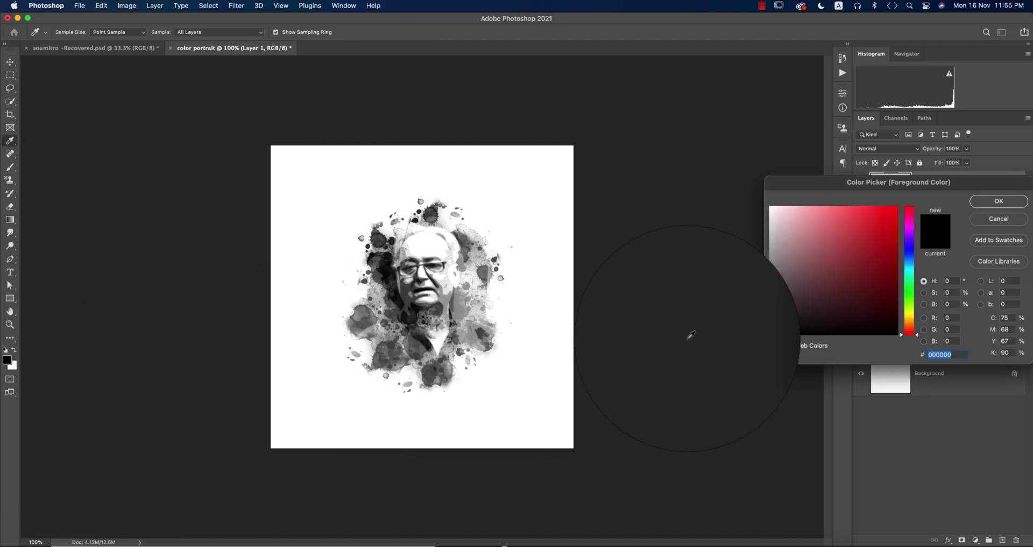
click(912, 320)
click(883, 214)
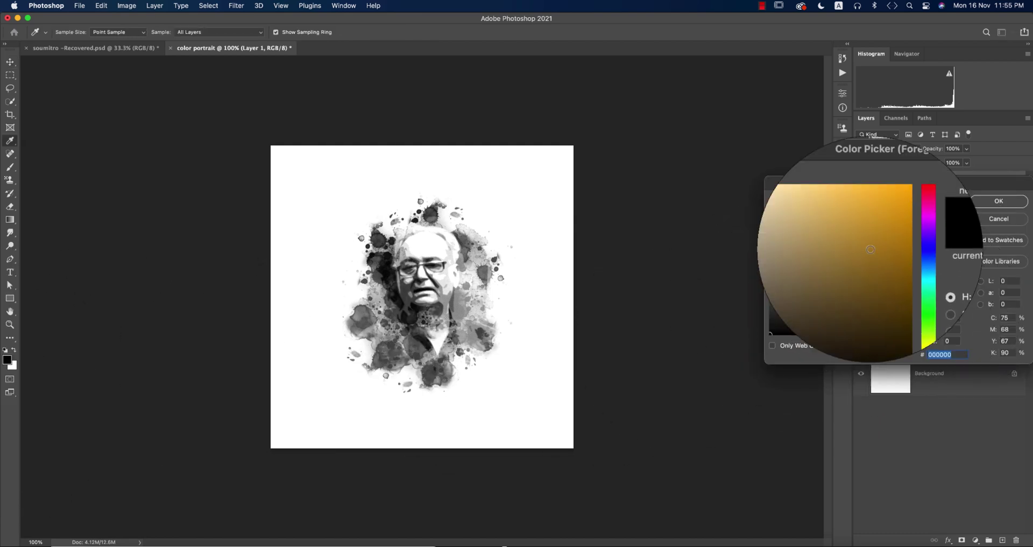
click(998, 200)
Paint a soft round orange dab over the face on Layer 1
click(9, 167)
right_click(495, 236)
click(538, 325)
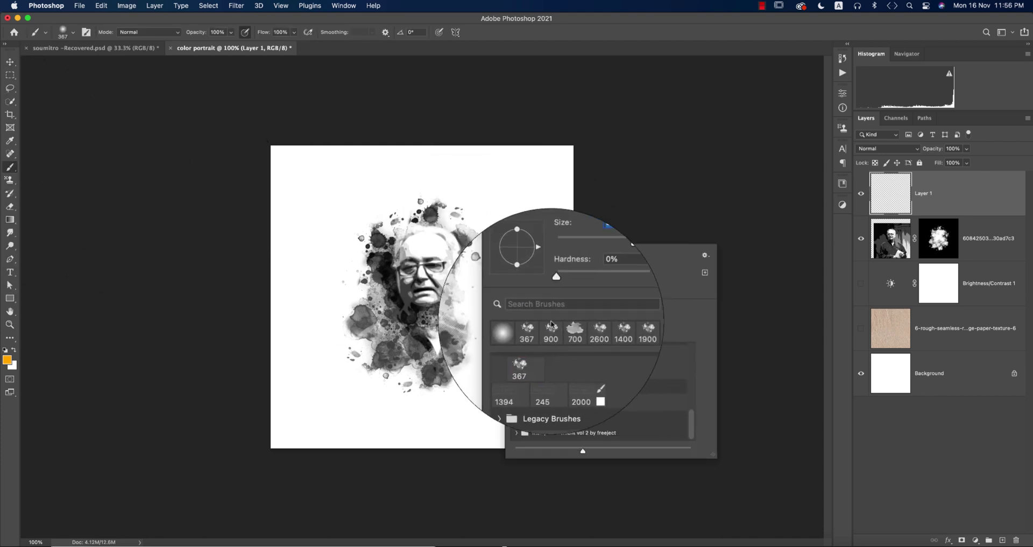
click(467, 254)
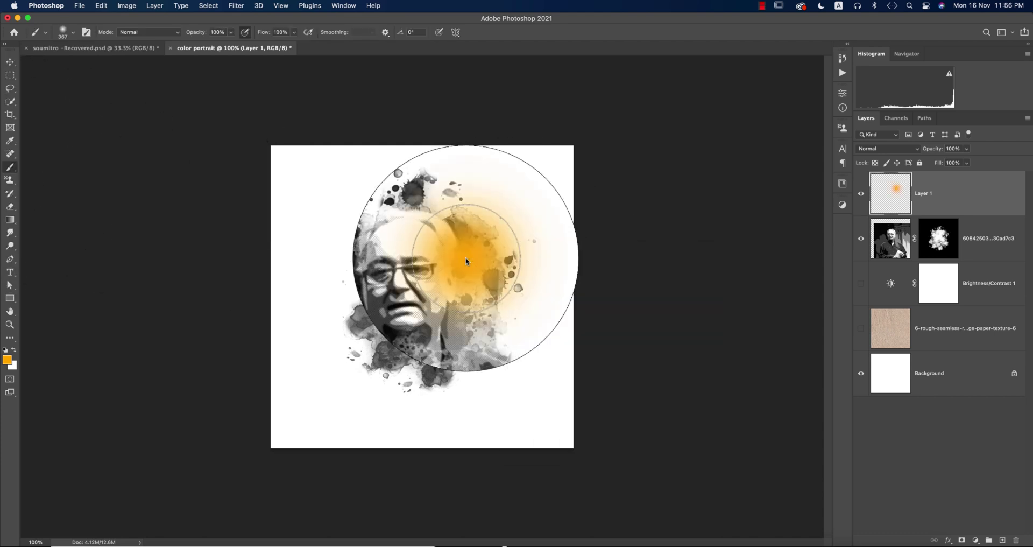
Set Layer 1 to Screen and enlarge the orange glow, moving it right over the portrait
click(883, 148)
click(870, 237)
key(super+t)
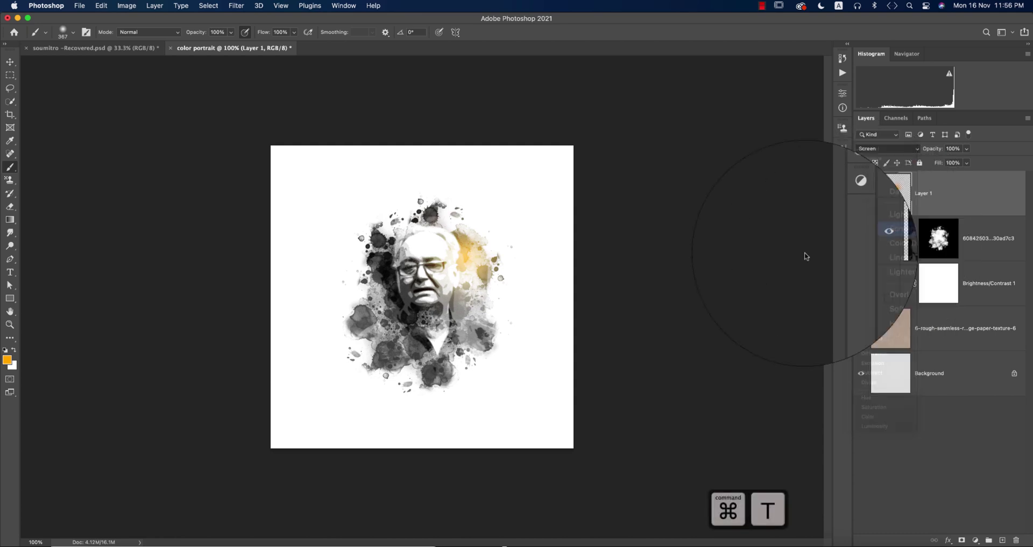
drag(542, 333, 692, 437)
drag(430, 291, 462, 300)
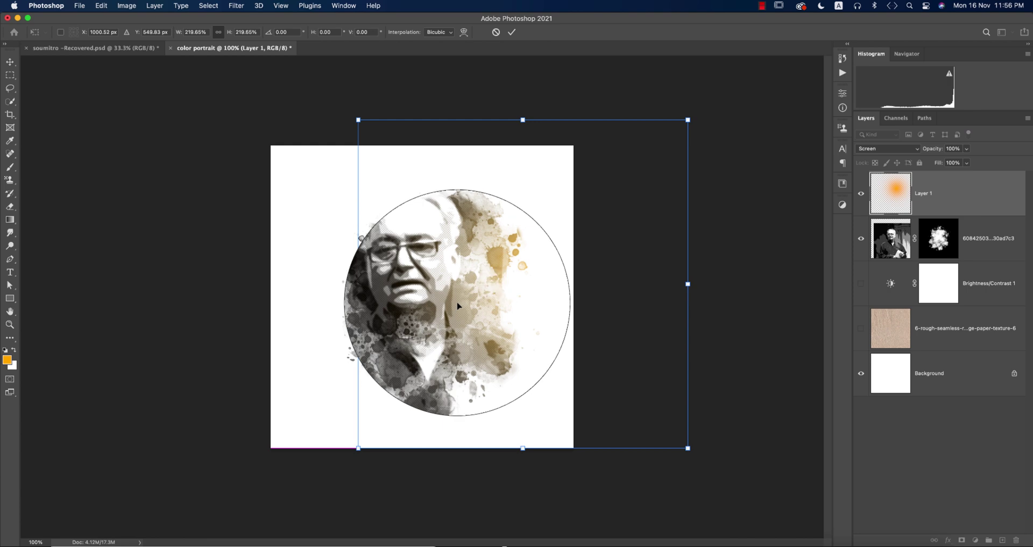
key(Return)
key(b)
click(1002, 242)
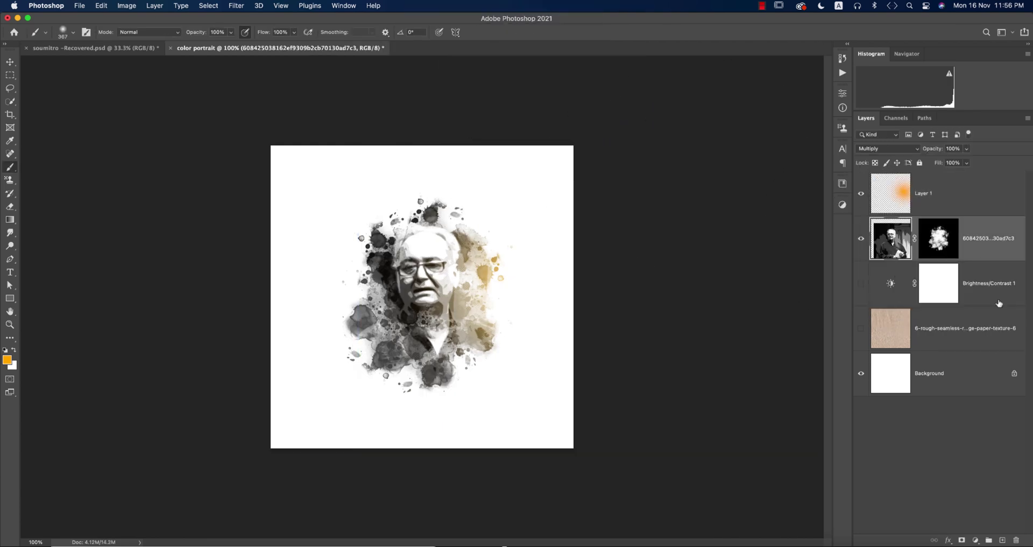
Add a Levels adjustment above the portrait, darkening the shadows slightly
click(976, 539)
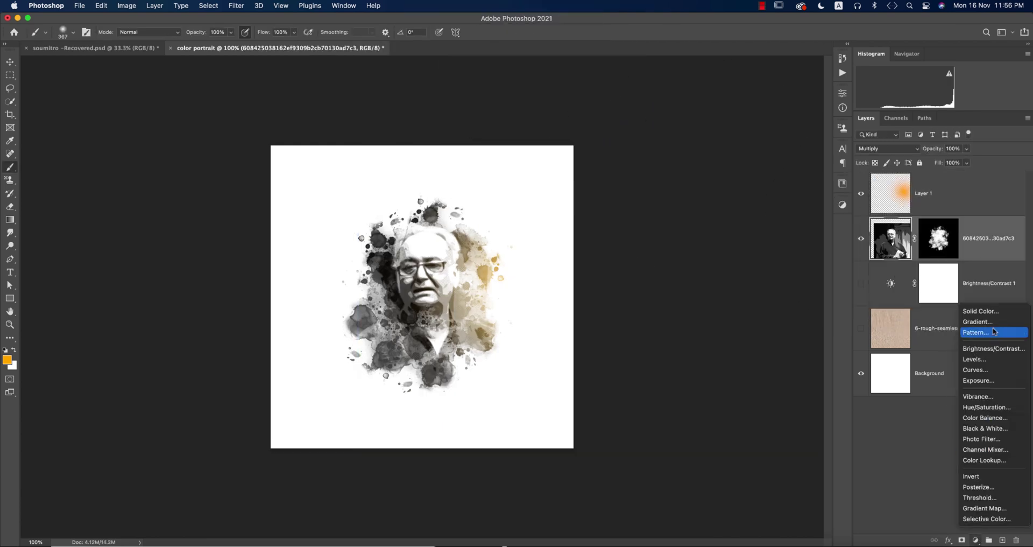
click(975, 359)
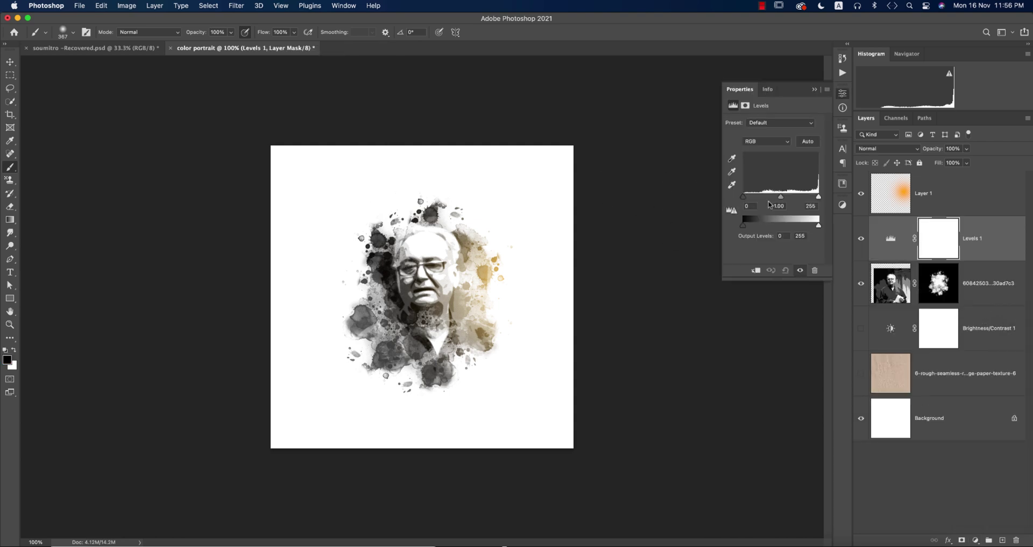
drag(742, 198, 754, 198)
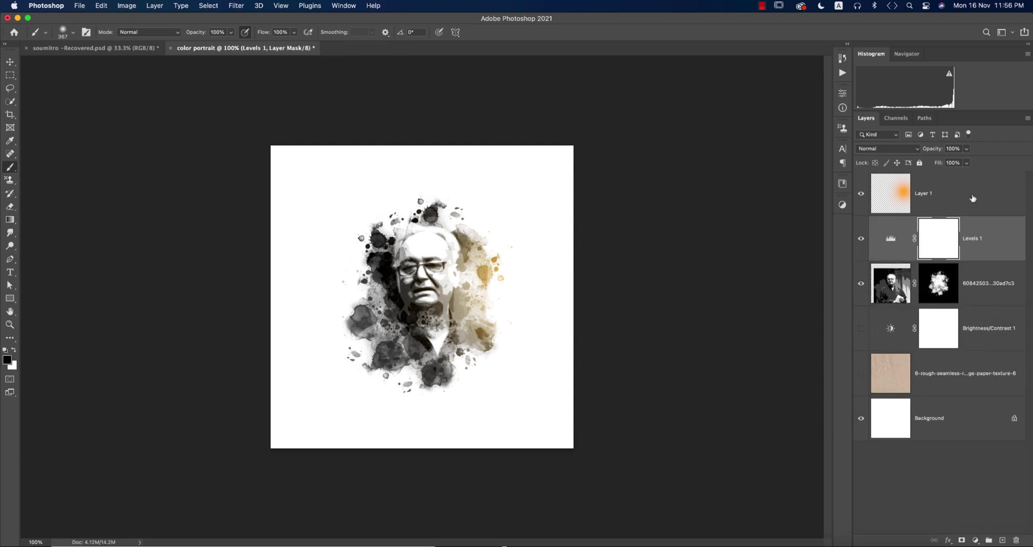
Add a Gradient Map above Layer 1 using a preset from the Purples group
click(973, 198)
click(976, 540)
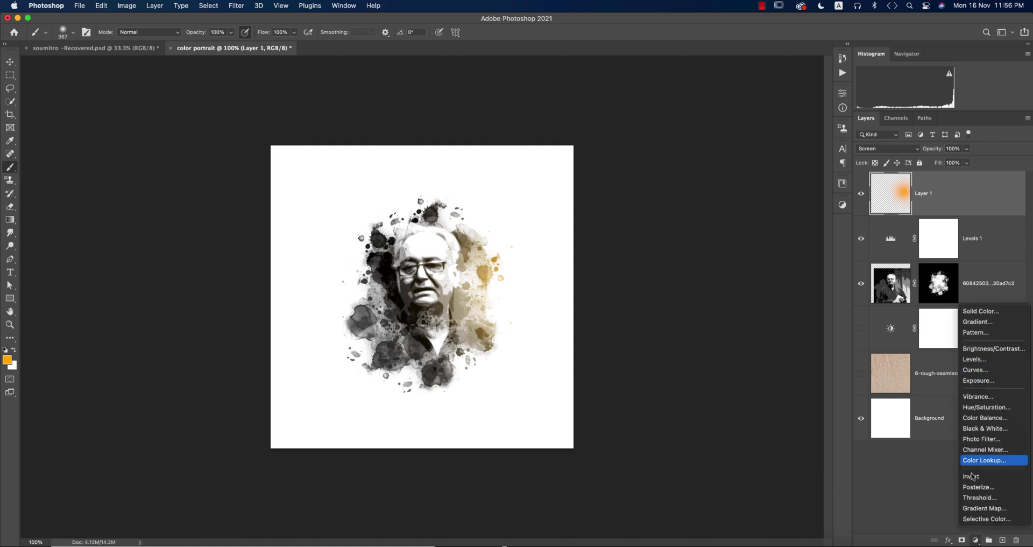
click(975, 508)
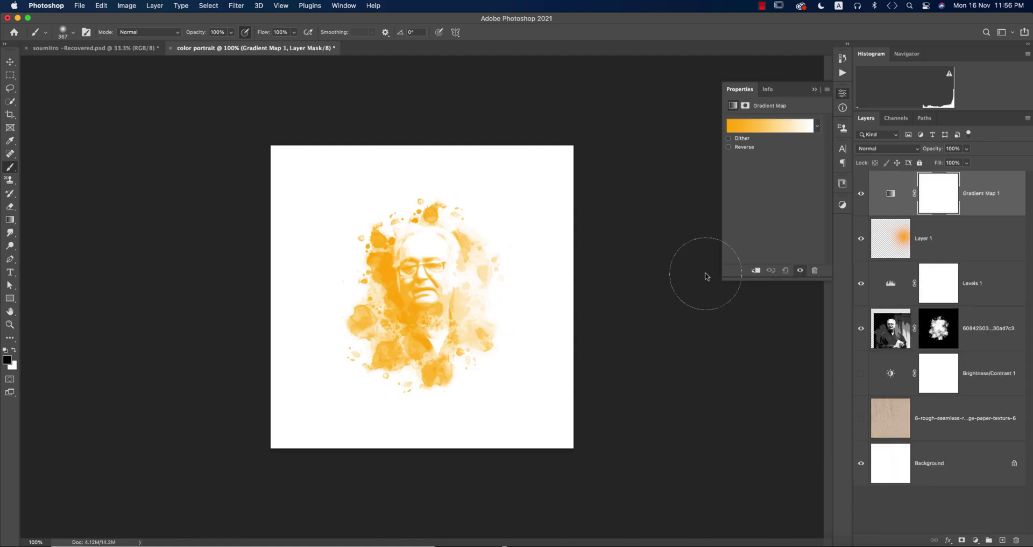
click(819, 127)
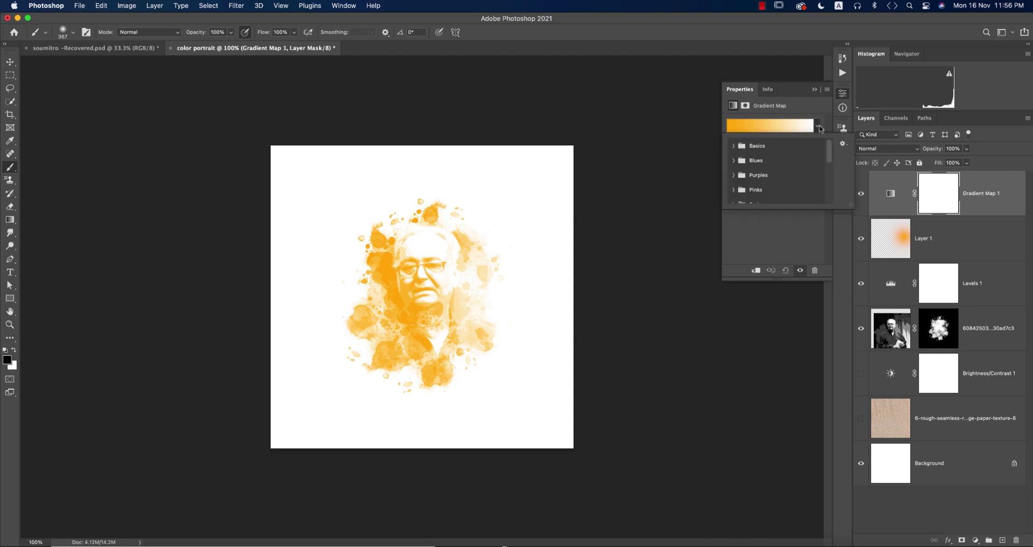
click(734, 146)
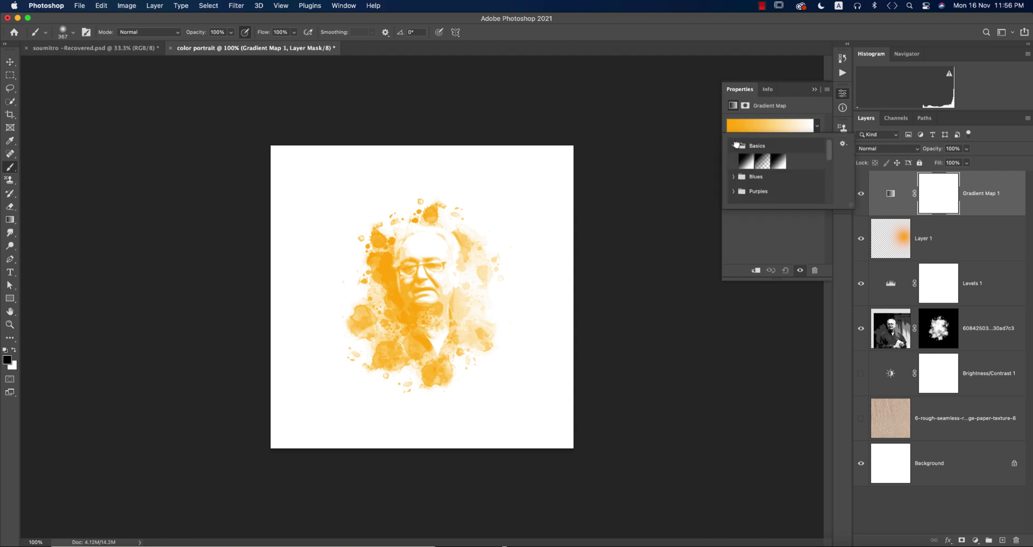
click(734, 145)
click(733, 161)
click(734, 160)
click(734, 175)
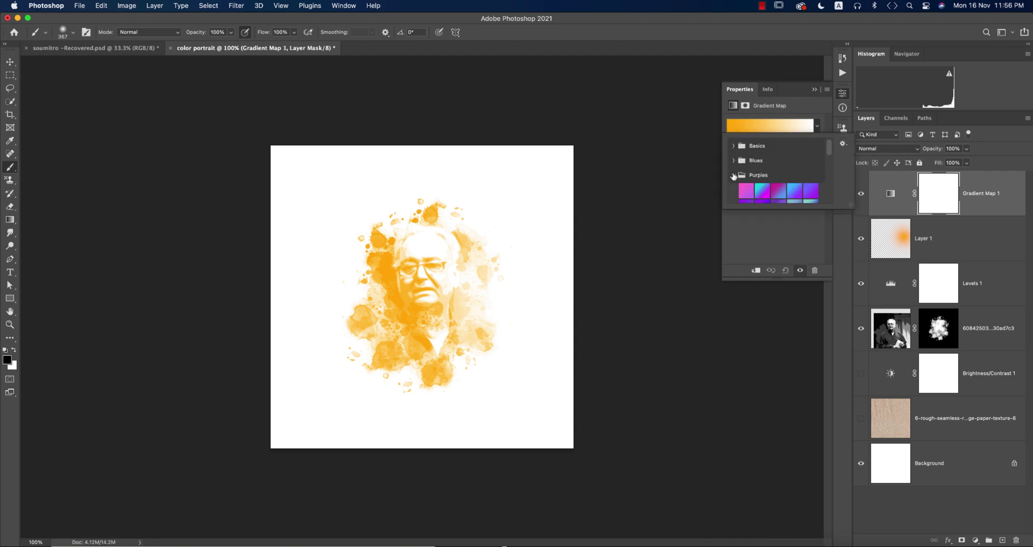
scroll(761, 194, down, 5)
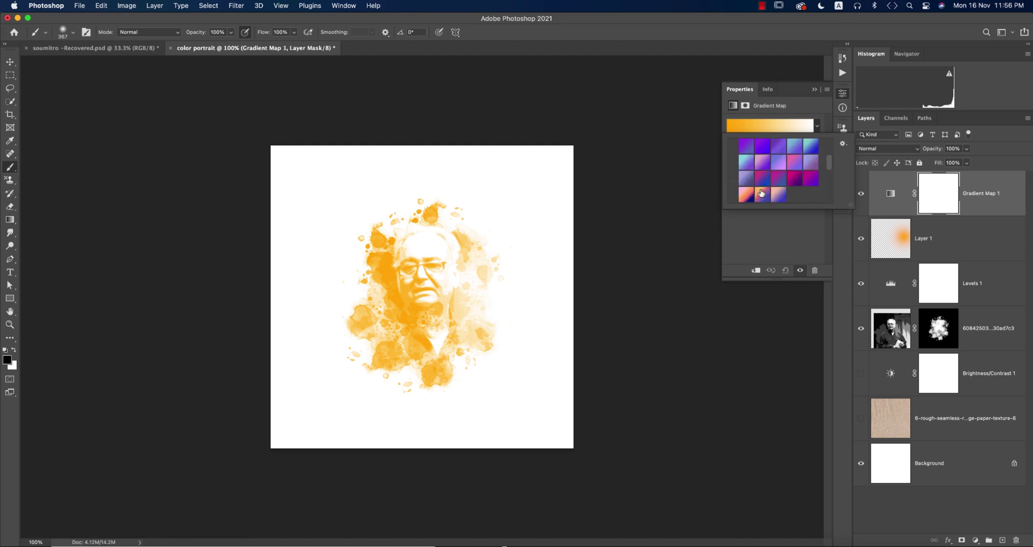
click(792, 175)
Set the Gradient Map to Screen blending at 21% opacity
click(888, 148)
click(871, 218)
click(814, 90)
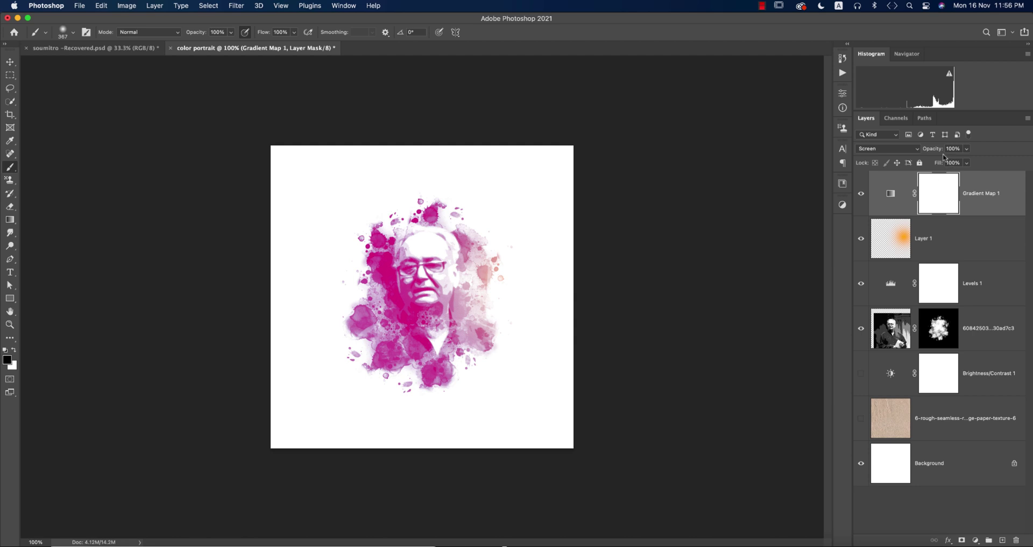
drag(935, 151, 897, 151)
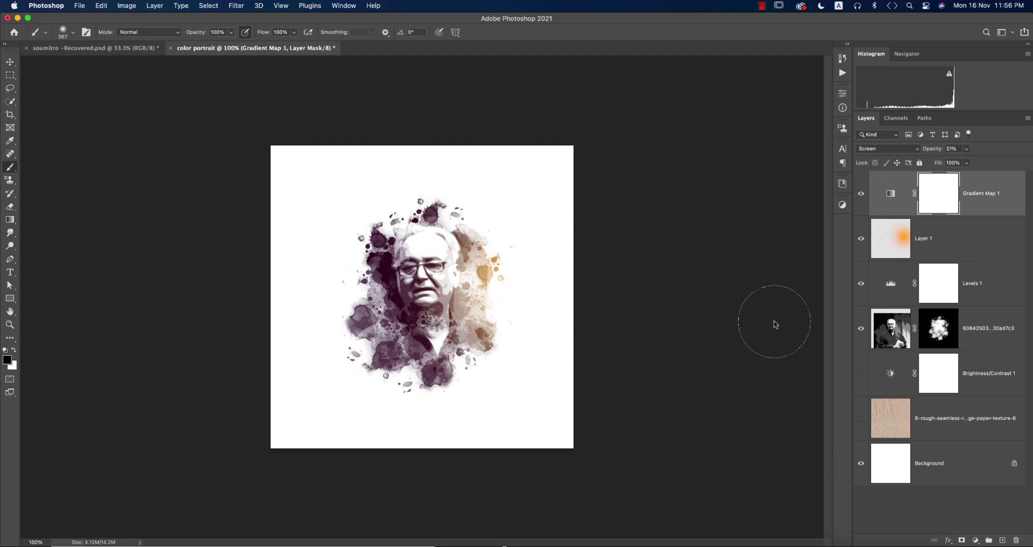
click(861, 417)
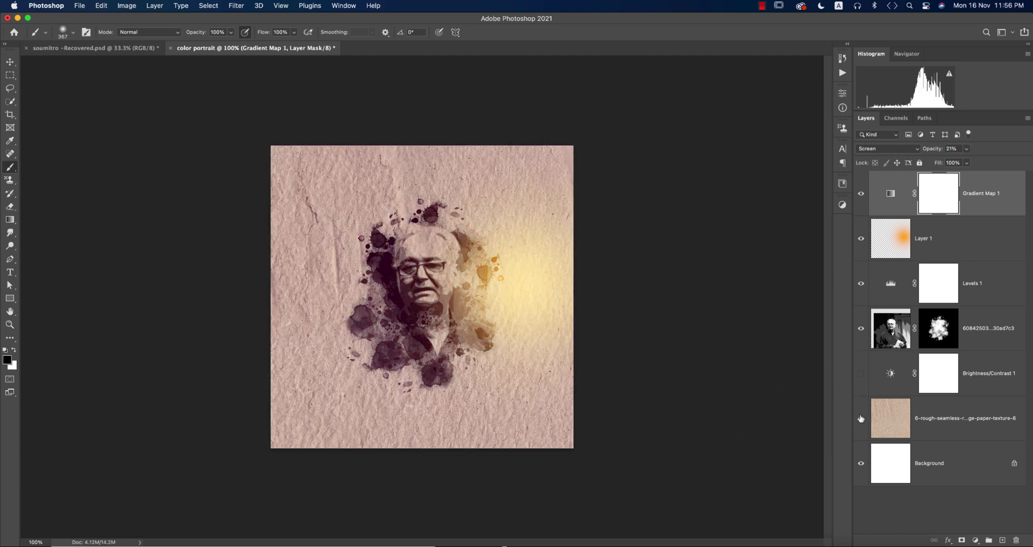
click(861, 238)
click(862, 195)
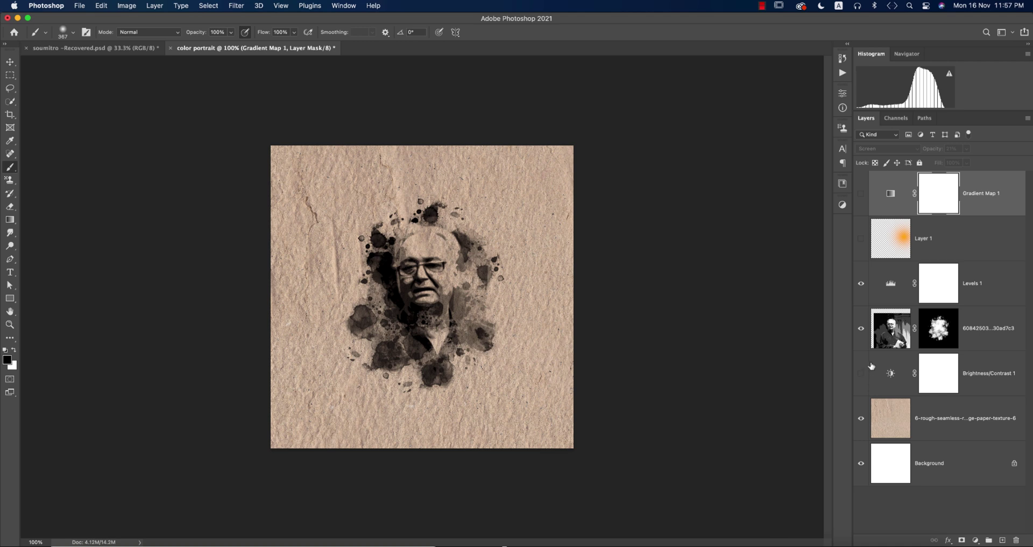
click(861, 419)
click(861, 238)
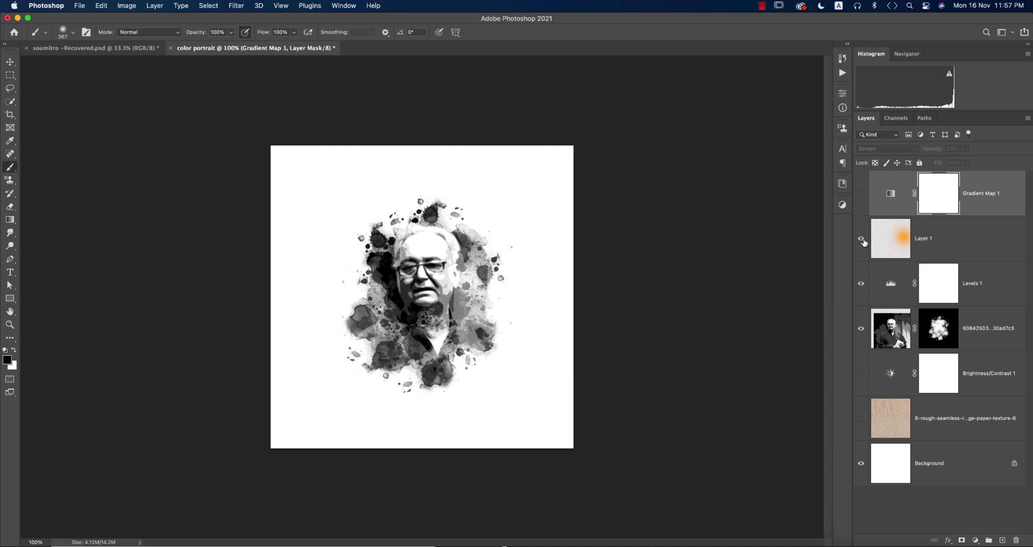
click(861, 196)
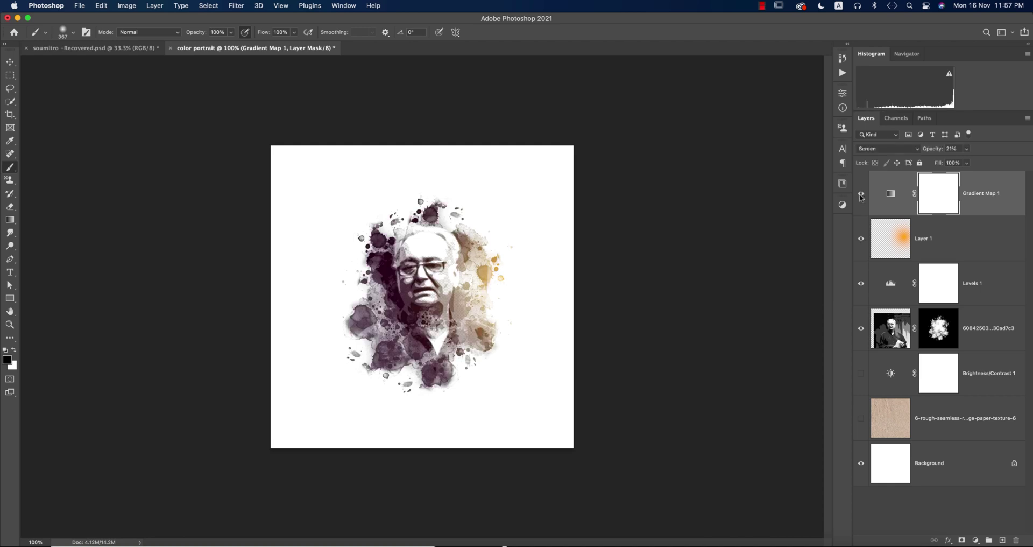
click(11, 62)
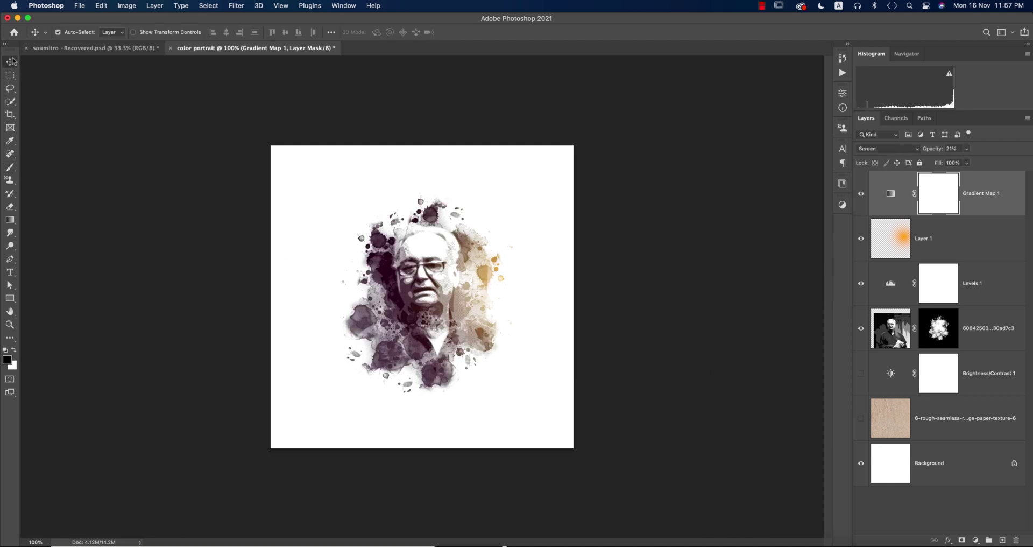